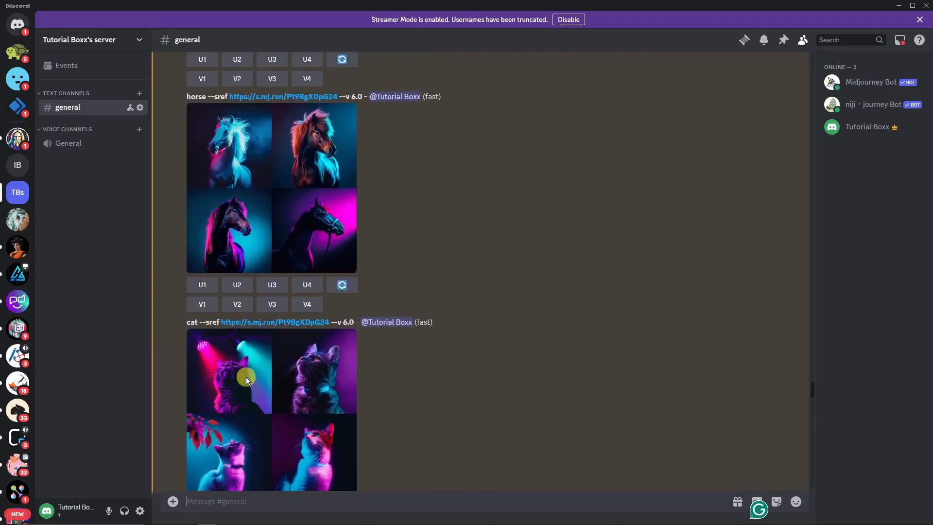
- Examine the earlier cat and dog image grids generated with the neon style reference, enlarging each one
scroll(246, 385, "down", 1)
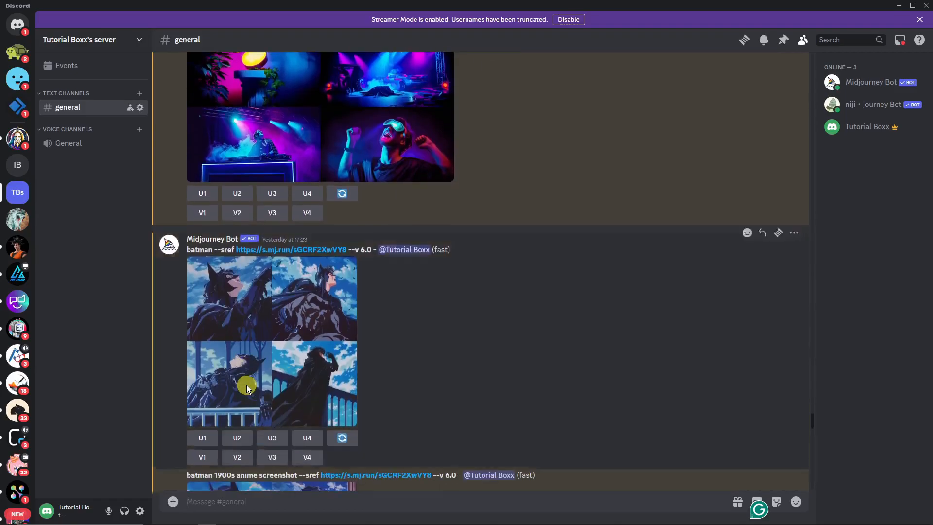
scroll(246, 385, "up", 7)
left_click(298, 278)
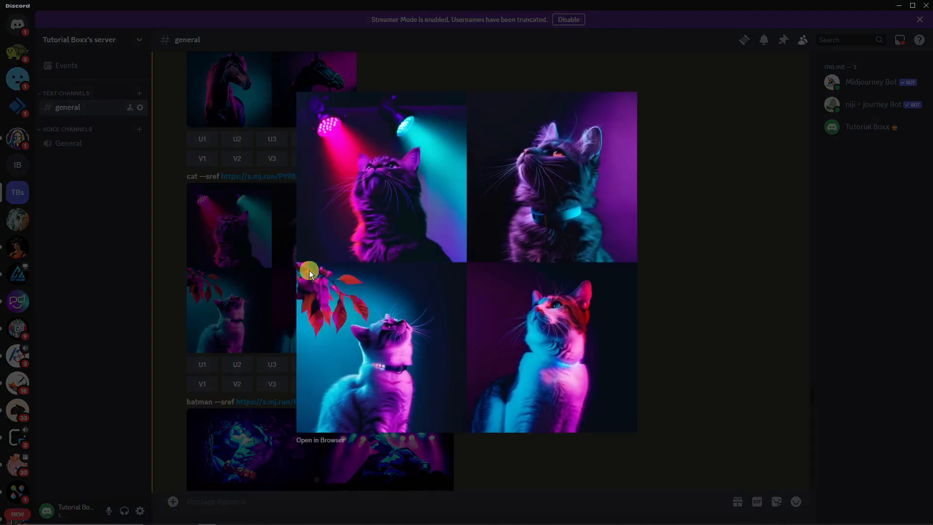
left_click(150, 284)
scroll(170, 277, "up", 10)
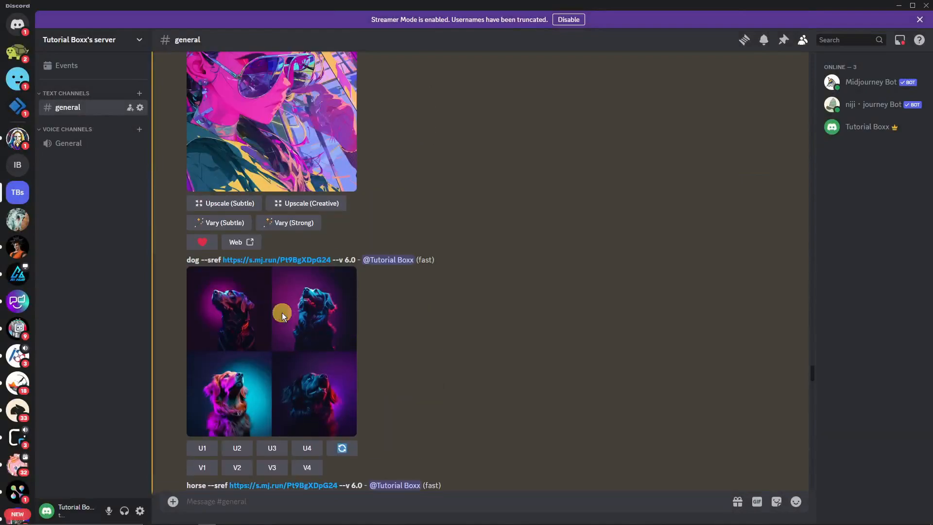
left_click(302, 334)
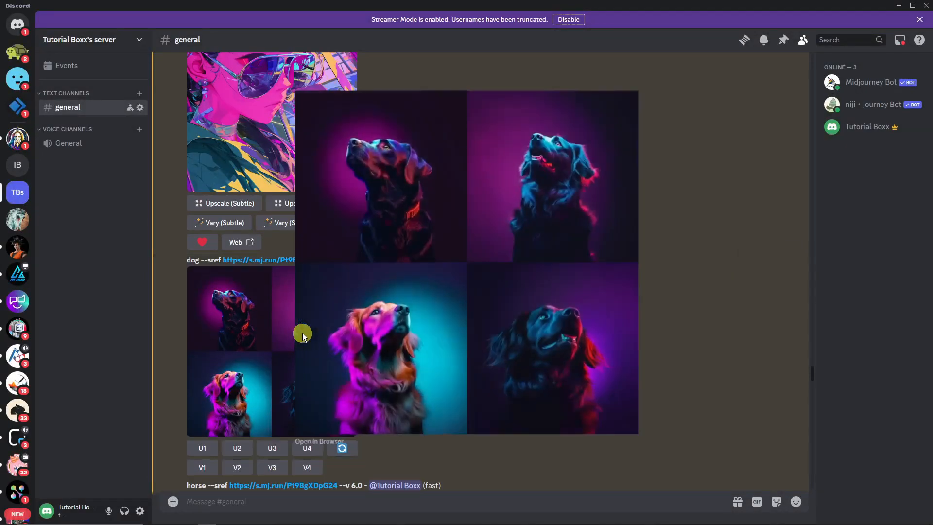
left_click(271, 339)
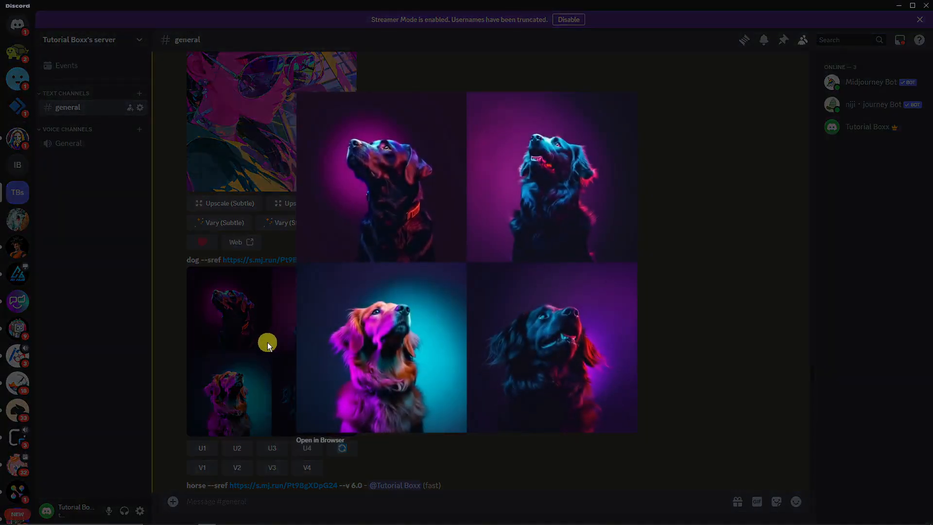
left_click(150, 314)
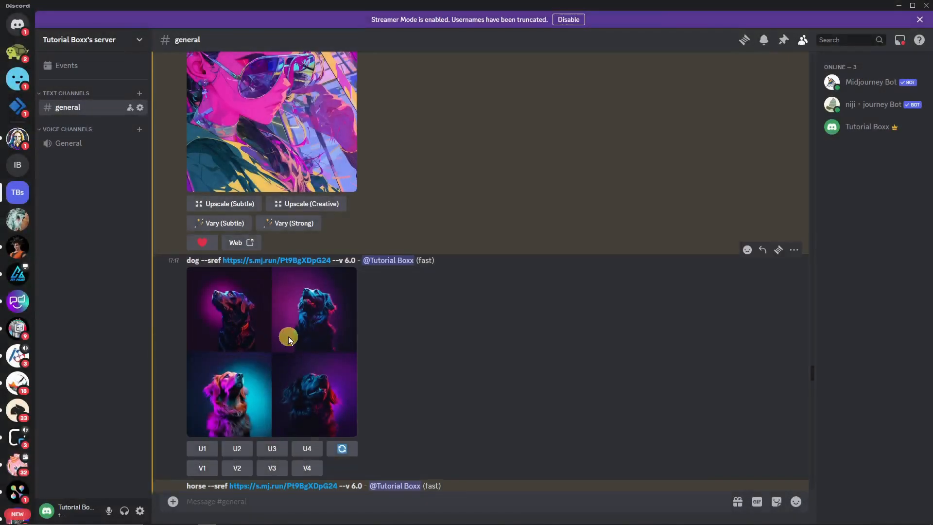
scroll(271, 119, "up", 1)
scroll(396, 342, "down", 5)
scroll(398, 342, "down", 13)
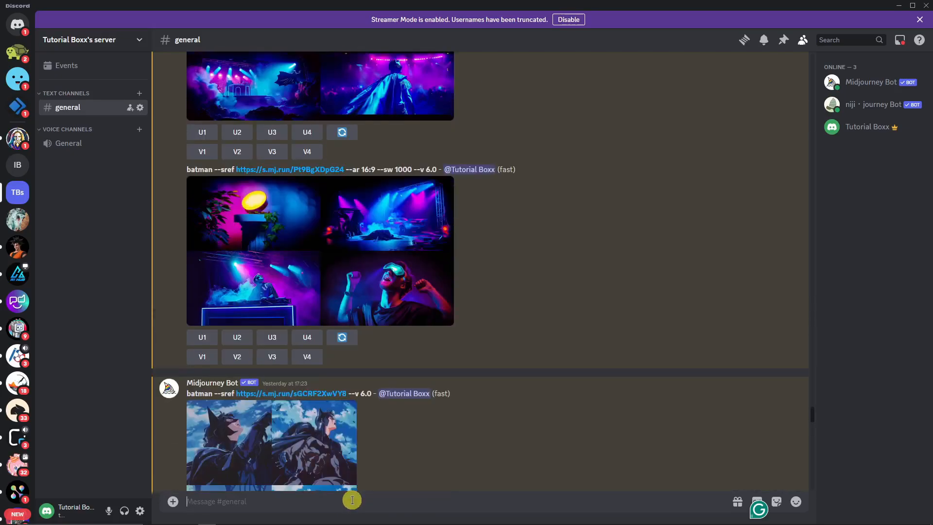
- Start a Midjourney Bot /imagine command with the permutation prompt {dog,cat,stallion}
type("/")
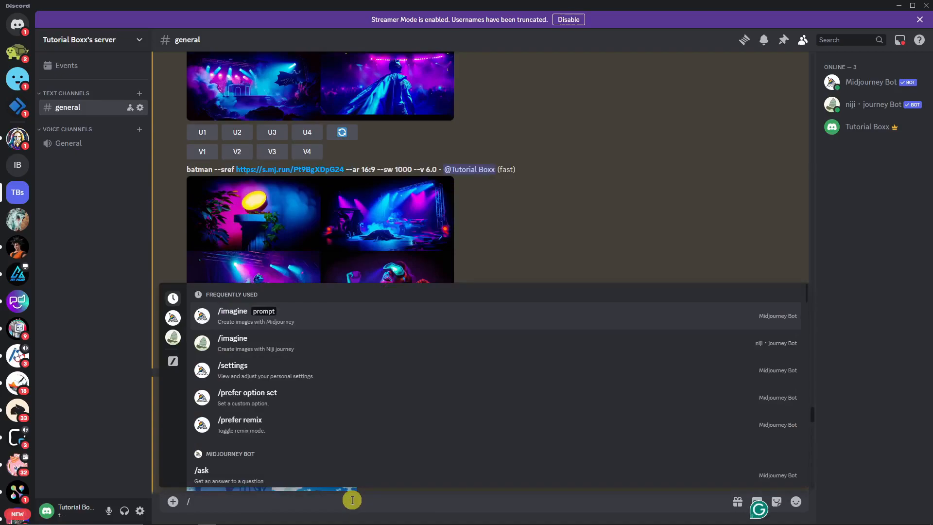
type("imagine")
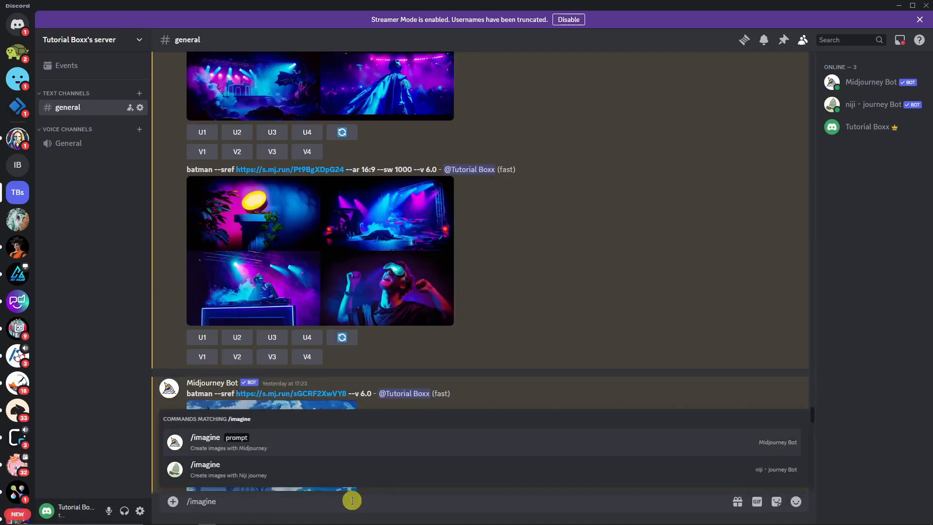
left_click(233, 448)
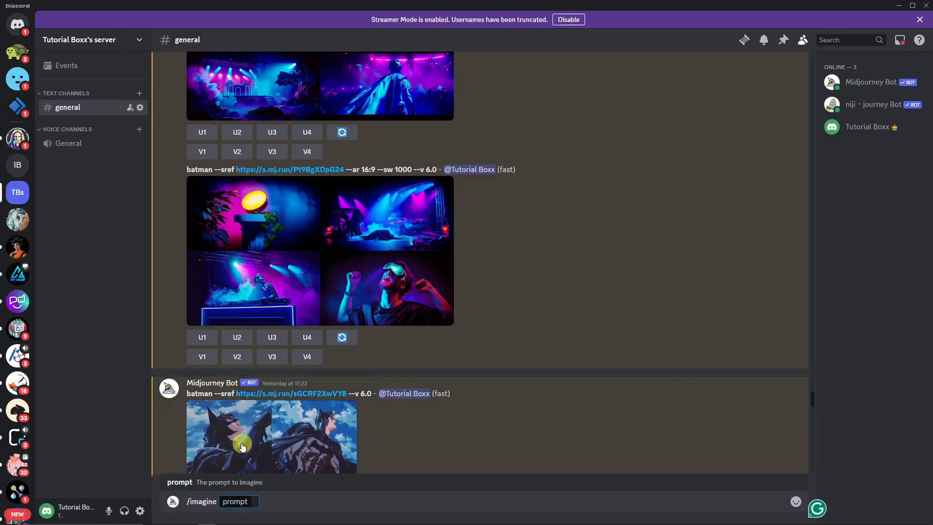
type("{dog")
type(",cat")
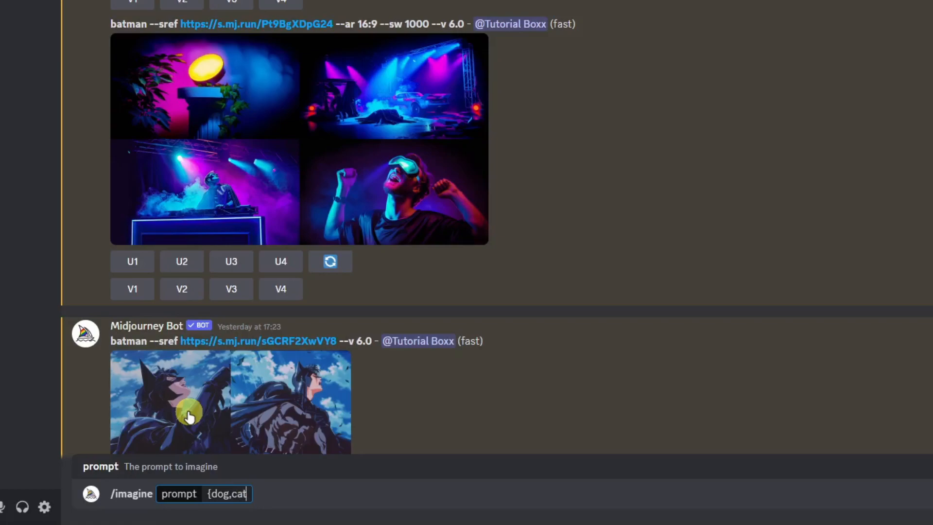
type(",stallion")
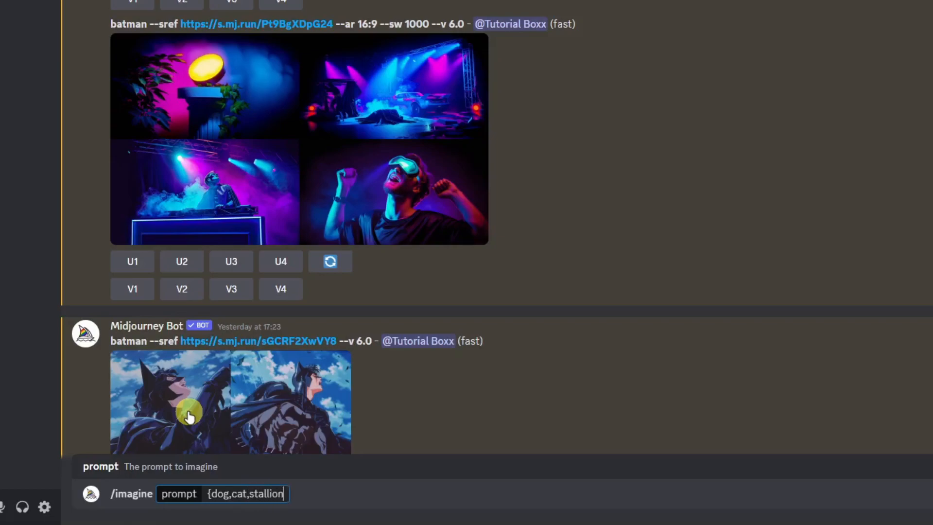
type("}")
- Append --sref to the prompt, followed by the link of the posted ink-sketch portrait of the man
type(" ==")
key("BackSpace")
key("BackSpace")
type("--sref")
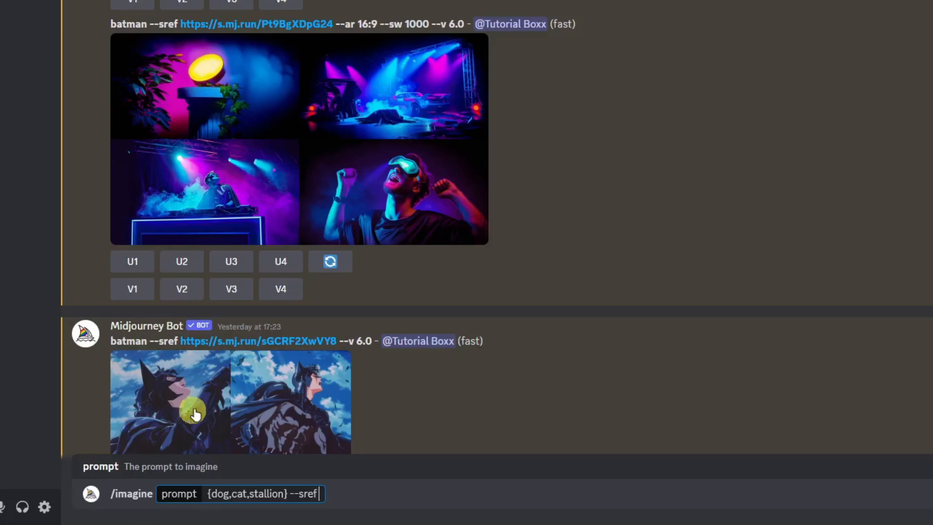
scroll(386, 312, "up", 5)
scroll(390, 317, "up", 10)
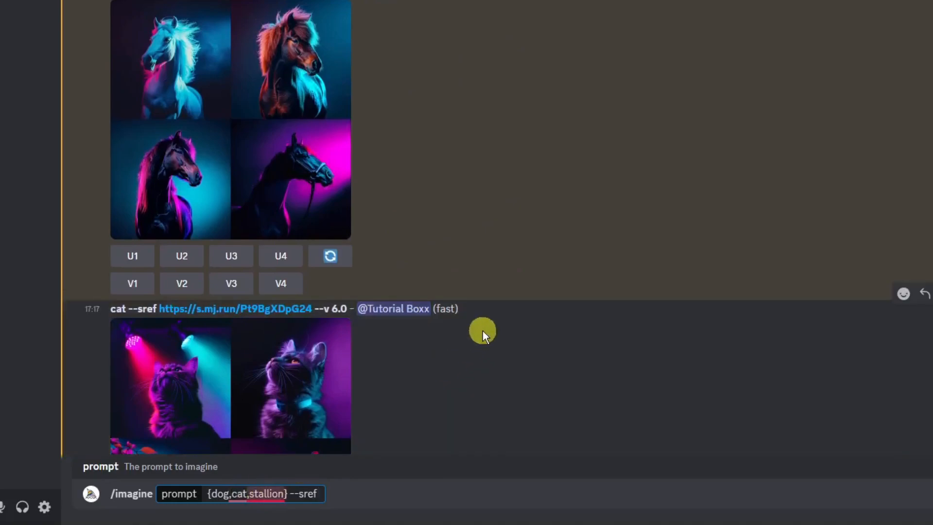
scroll(486, 333, "up", 15)
scroll(509, 346, "down", 6)
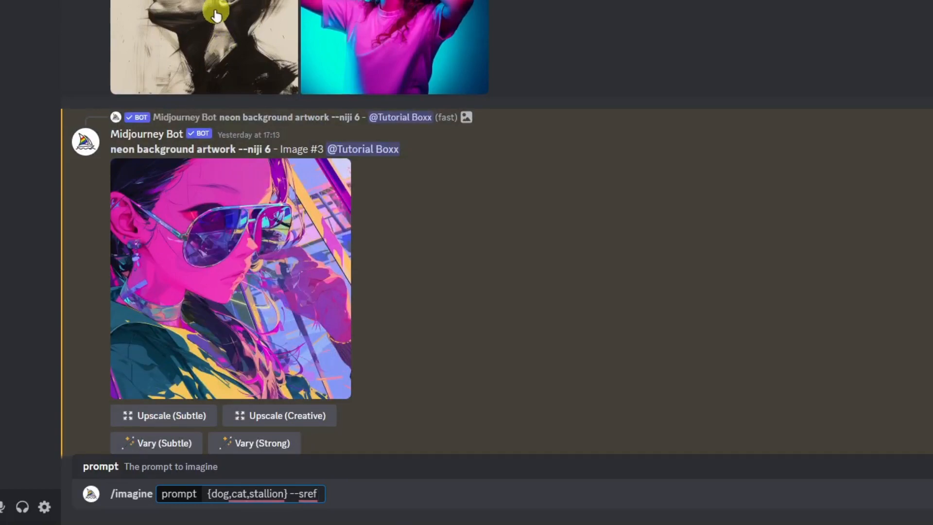
mouse_move(216, 15)
left_mouse_down()
mouse_move(271, 123)
mouse_move(293, 226)
mouse_move(319, 491)
left_mouse_up()
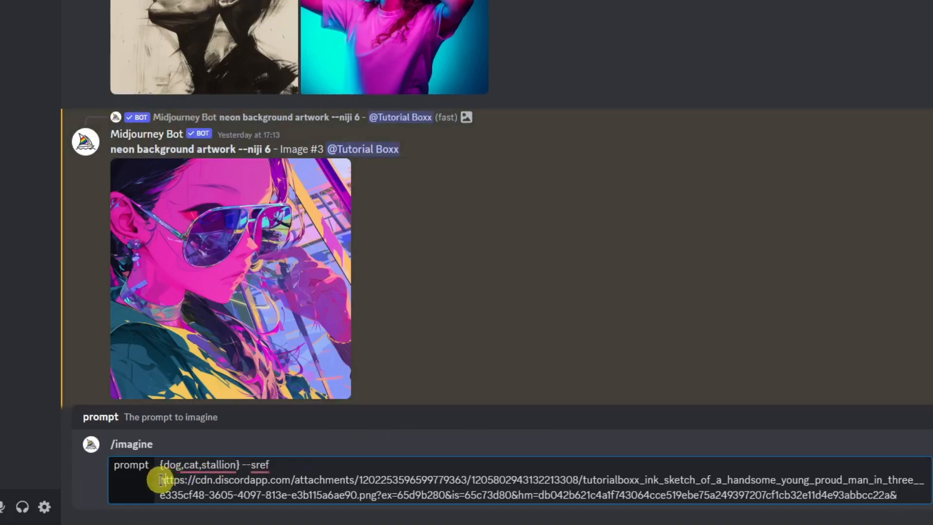
- Remove and restore the space between --sref and the image link in the prompt
double_click(160, 479)
left_click(168, 482)
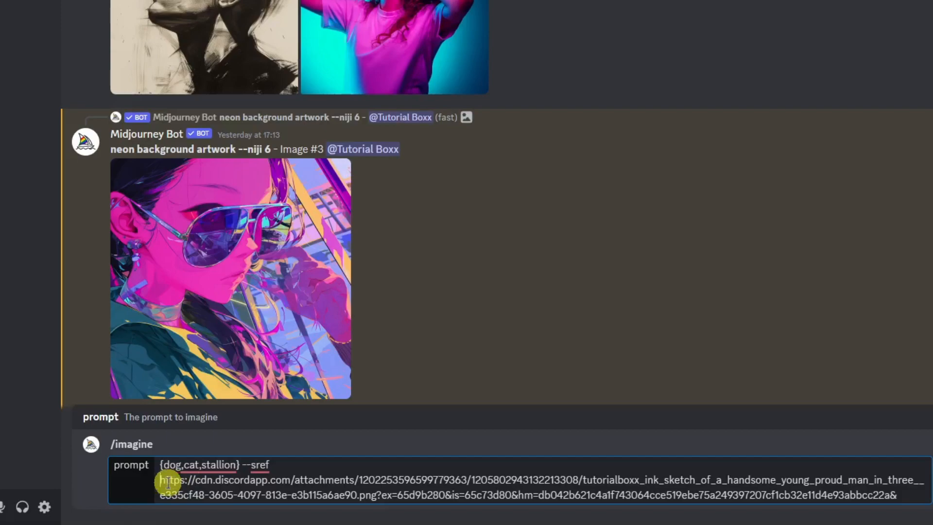
key("BackSpace")
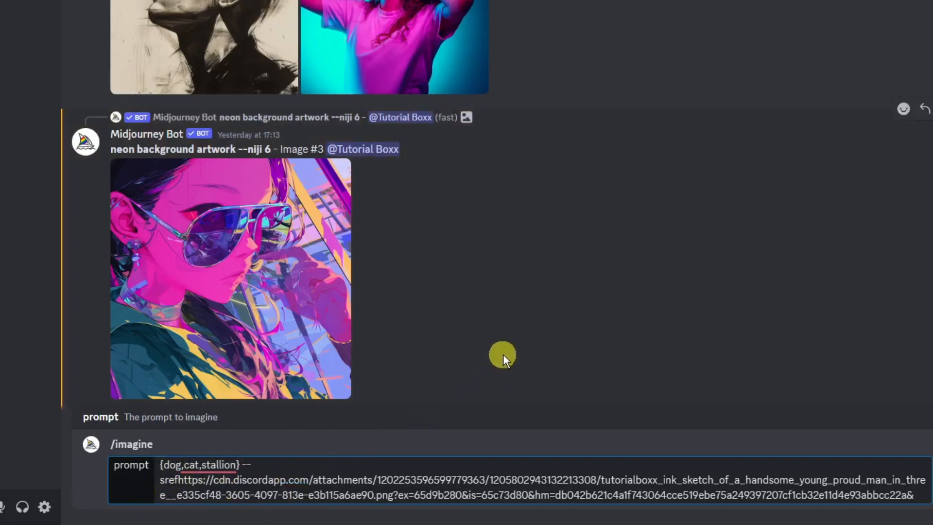
left_click_drag(281, 466, 270, 468)
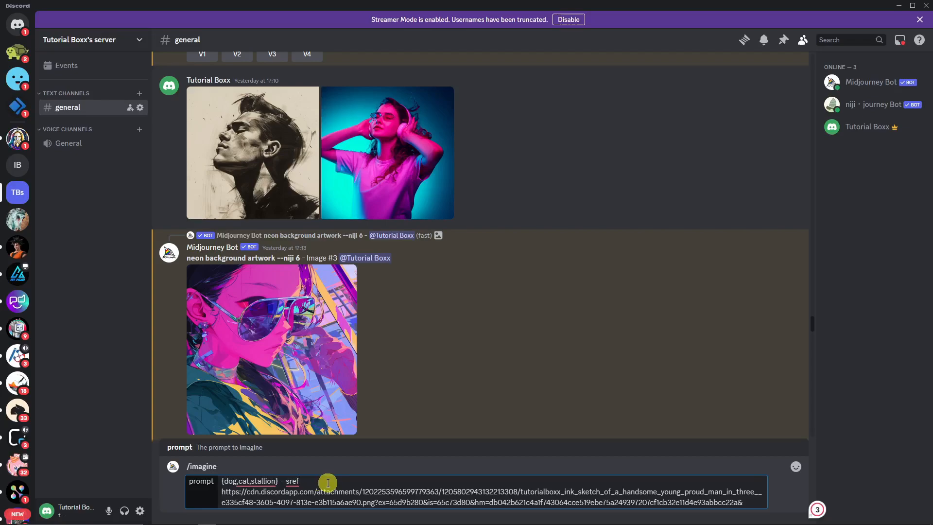
- Submit the /imagine command and confirm generating the three prompts from the template
key("Return")
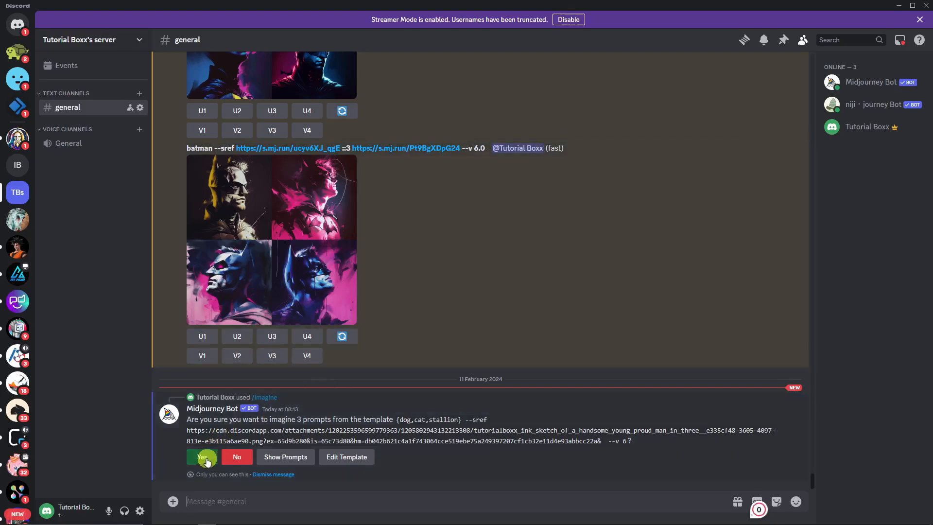
left_click(207, 460)
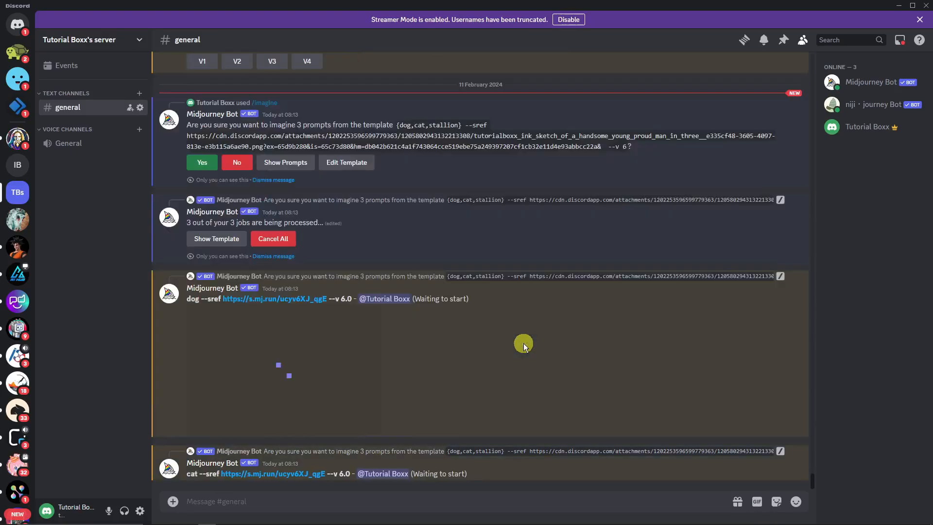
- Enlarge the newly generated cat grid to check its ink-sketch style, and close the preview
scroll(514, 407, "up", 10)
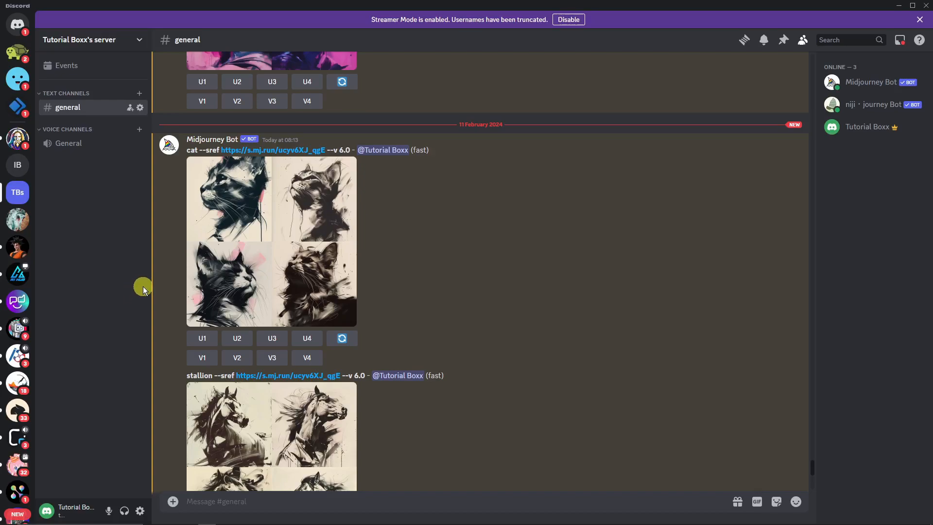
left_click(284, 261)
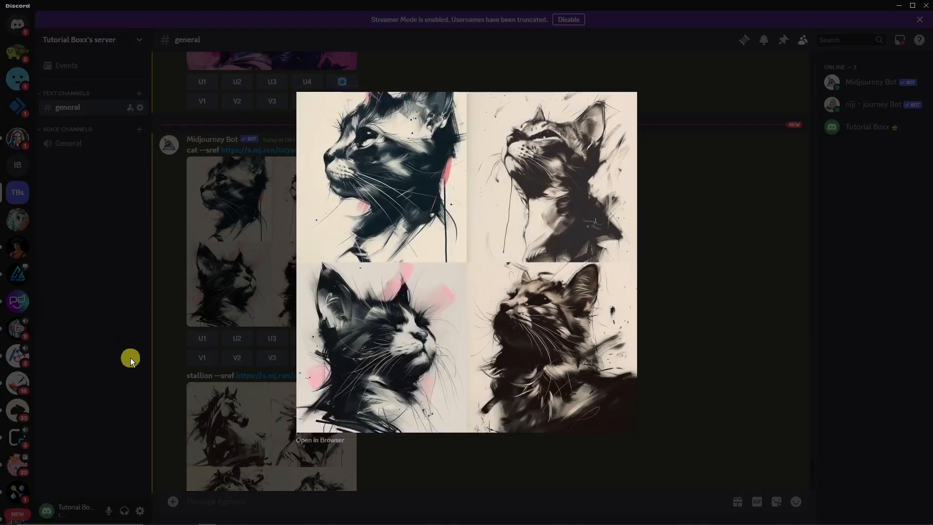
left_click(129, 357)
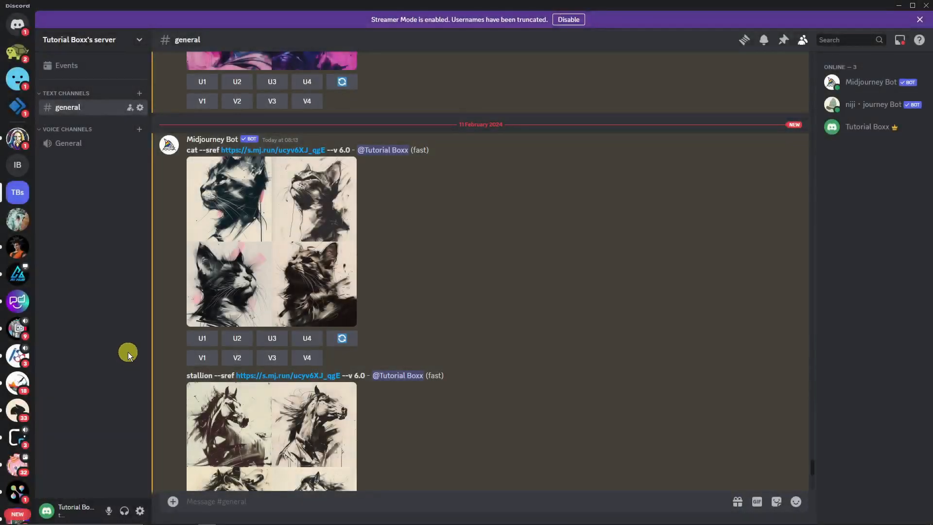
- Compare the enlarged stallion grid with the ink-sketch reference portrait, placing the image viewer window beside it
scroll(284, 325, "down", 2)
left_click(308, 371)
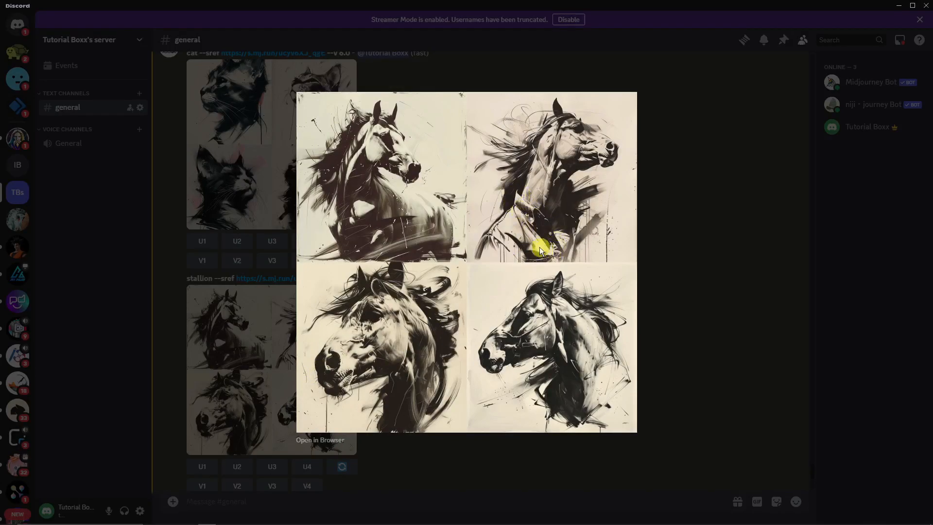
mouse_move(393, 523)
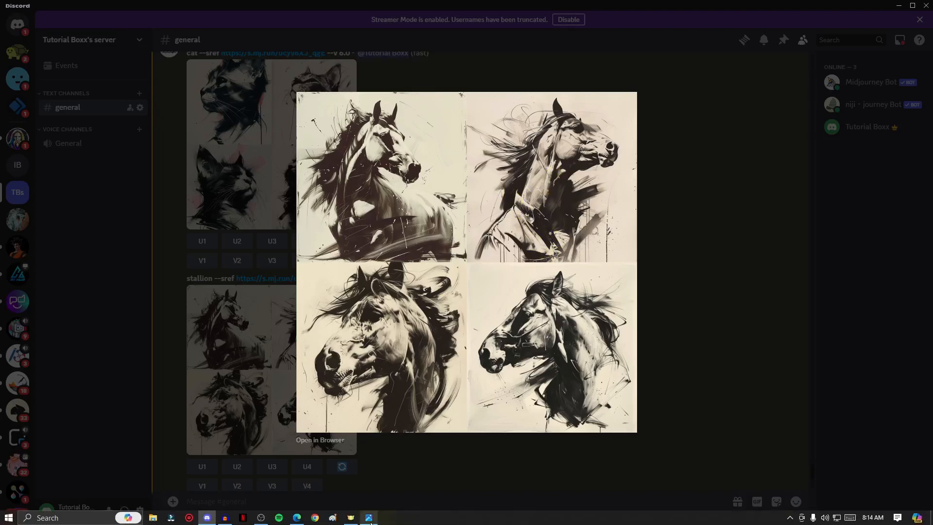
left_click(369, 518)
left_click_drag(636, 158, 800, 122)
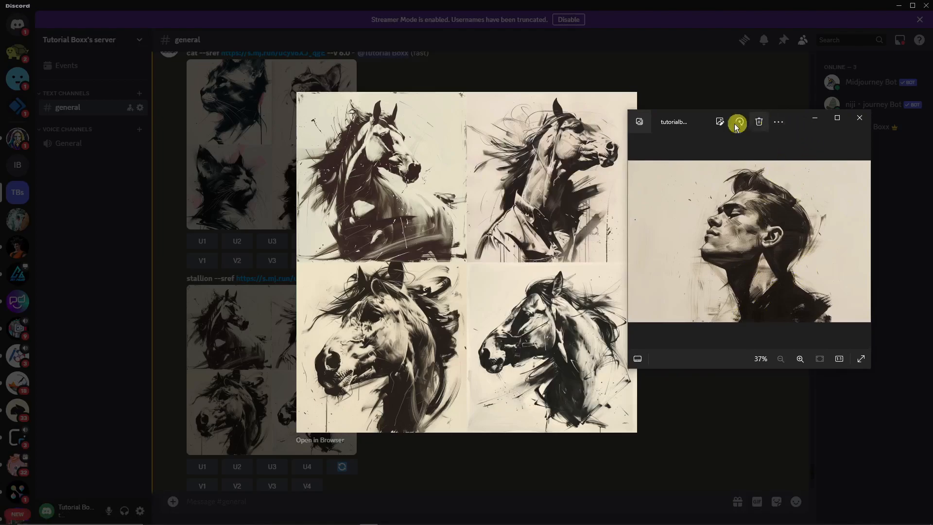
left_click_drag(677, 119, 678, 103)
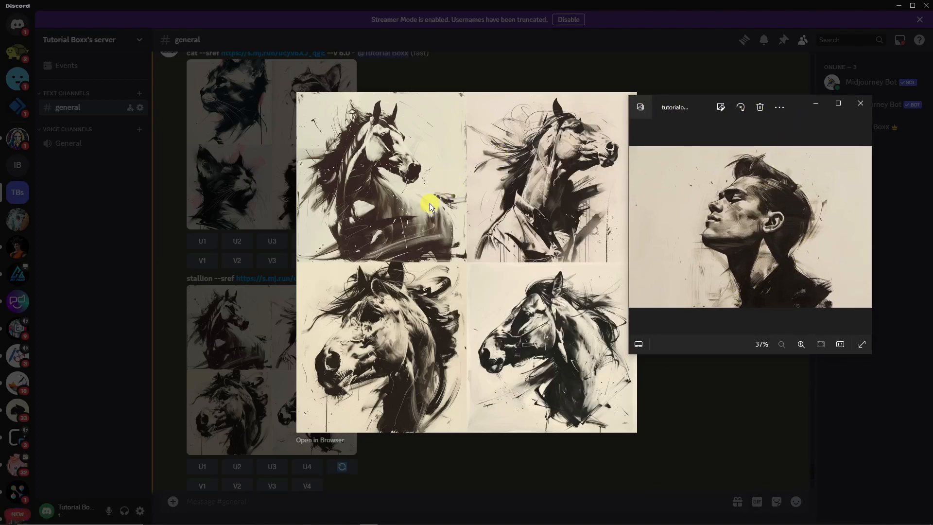
left_click(115, 311)
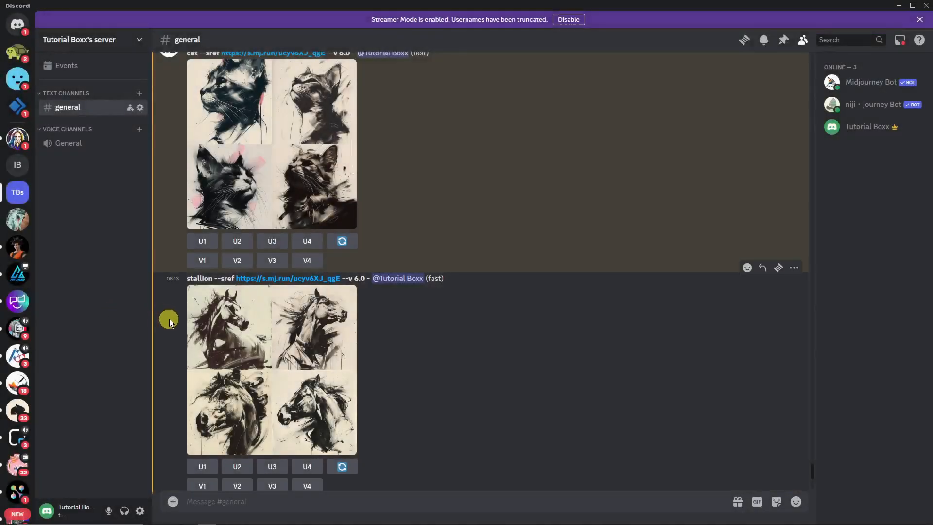
- Compare the enlarged ink-style dog grid with the reference portrait, placing the image viewer window beside it
scroll(173, 322, "down", 1)
scroll(174, 323, "up", 2)
scroll(174, 324, "up", 1)
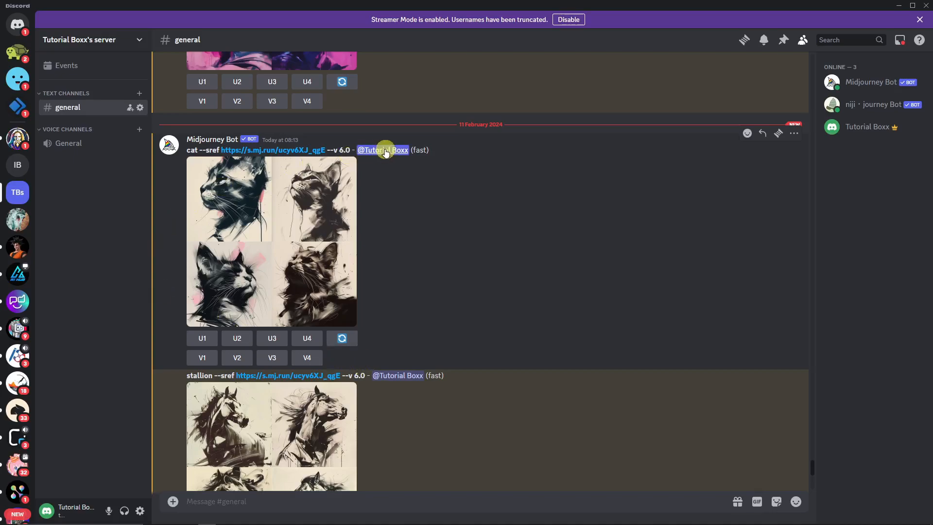
scroll(403, 320, "down", 2)
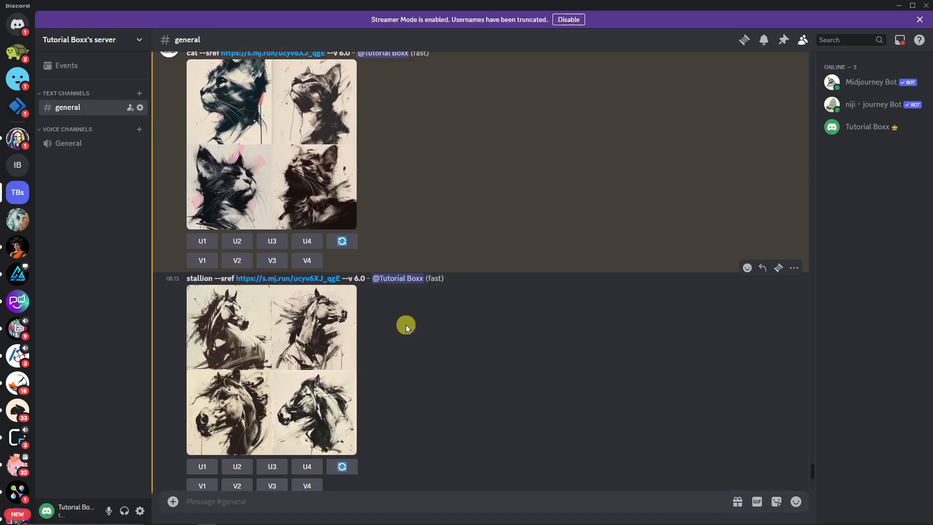
scroll(407, 321, "down", 5)
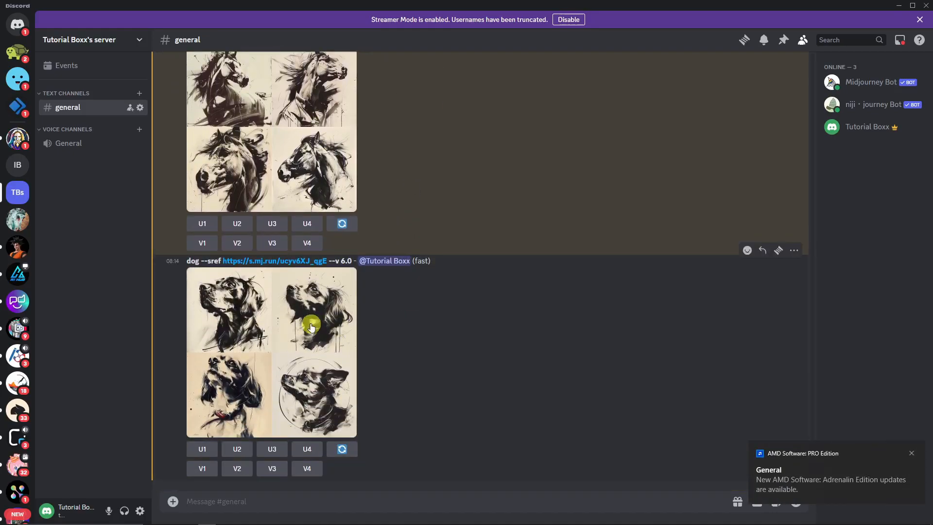
left_click(311, 326)
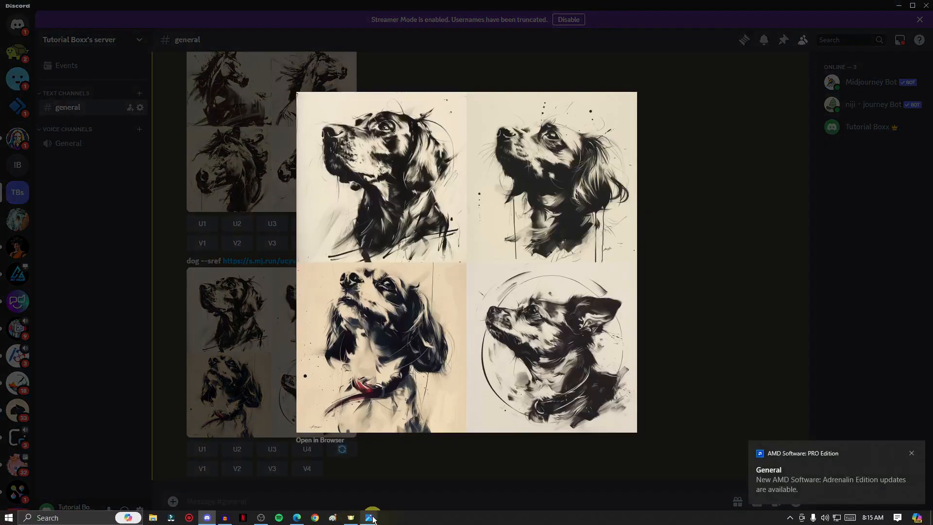
left_click(370, 517)
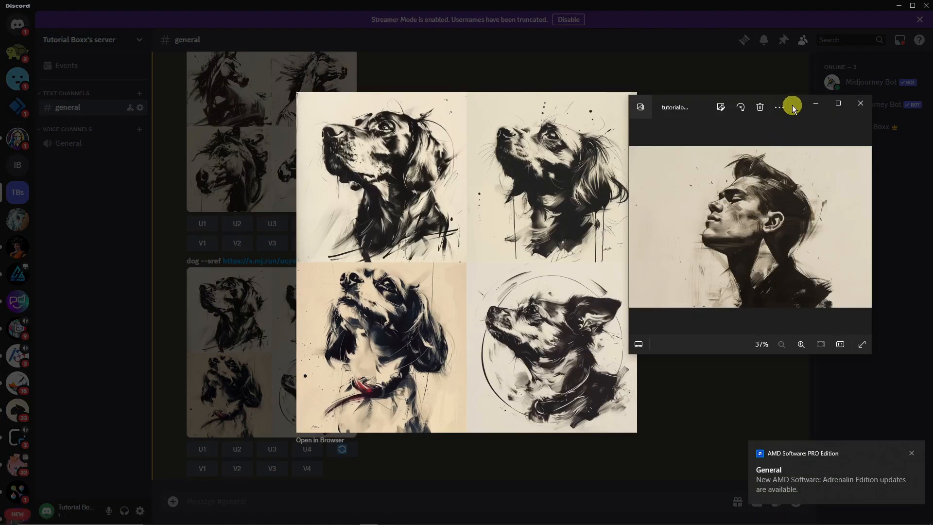
left_click_drag(792, 105, 805, 113)
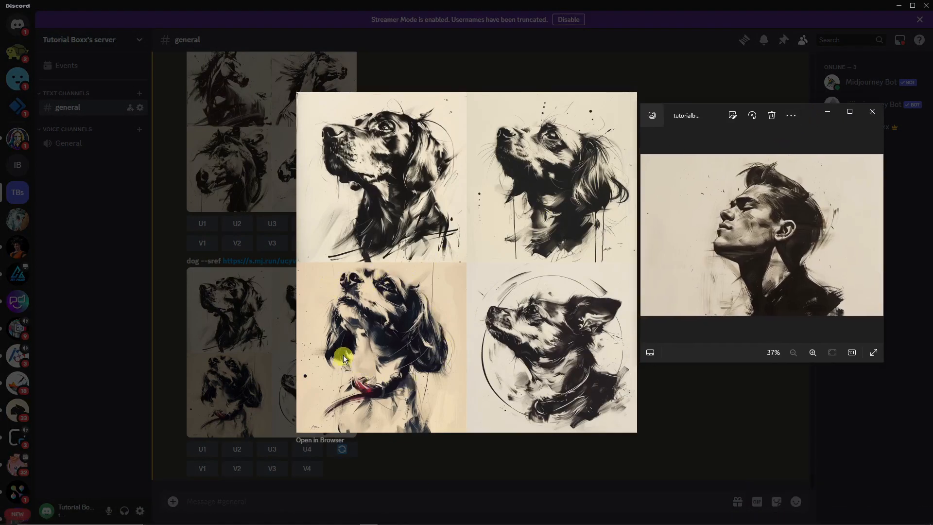
- Minimize the reference portrait's viewer window and close the enlarged dog grid
left_click(828, 115)
left_click(122, 270)
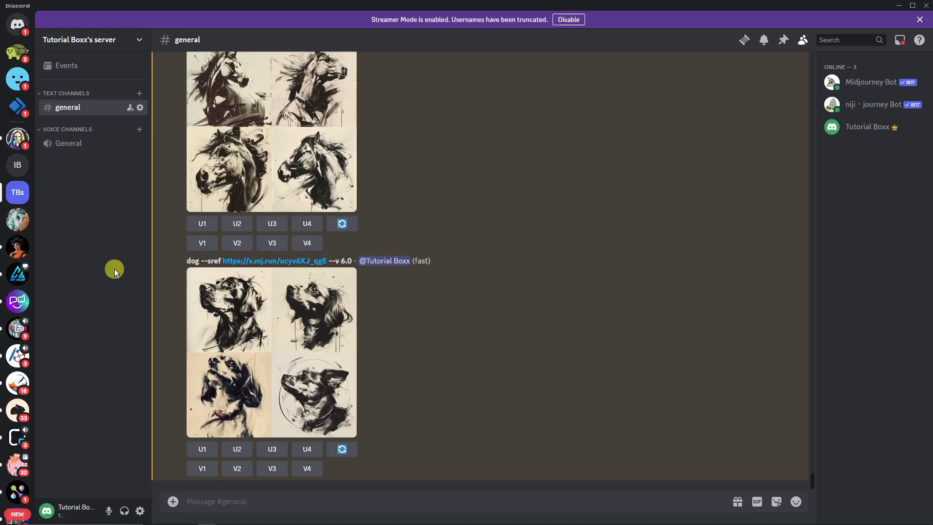
- Start a Midjourney Bot /imagine command with the prompt "batman --sref"
left_click(229, 502)
type("/imagine")
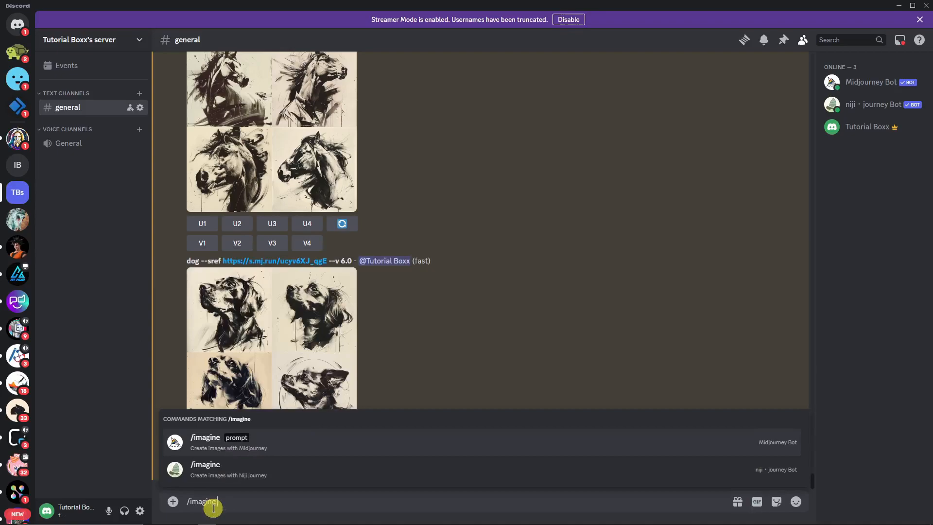
left_click(229, 437)
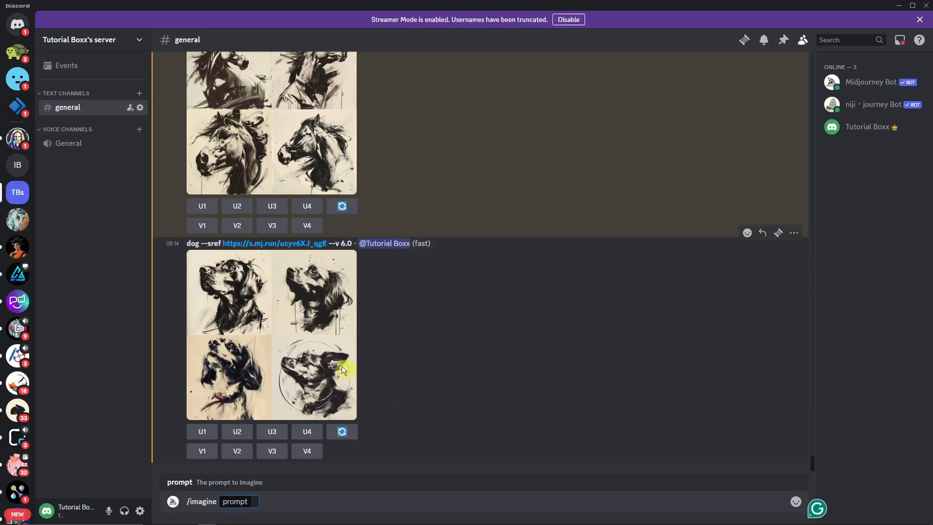
type("batman")
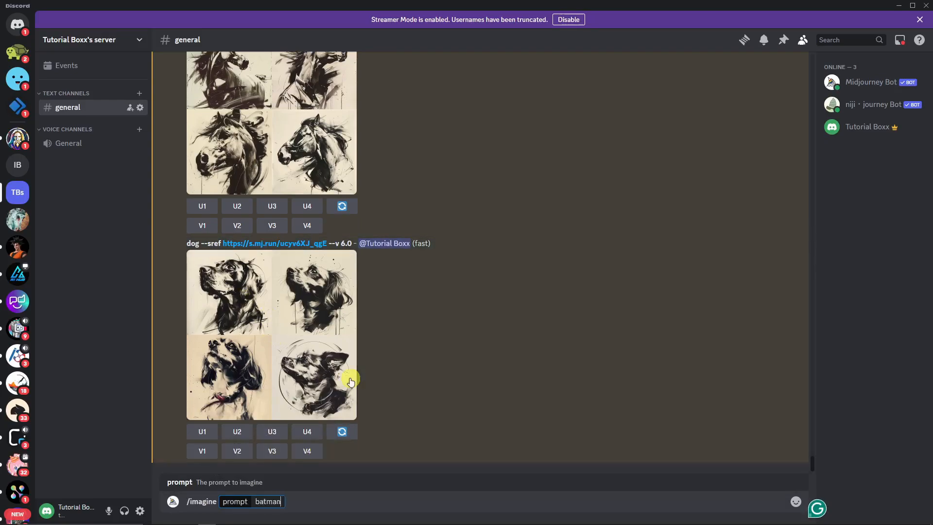
type(" --sref")
- Find the upscaled "neon background artwork --niji 6" image in the channel history and add its link to the prompt after --sref
scroll(363, 377, "up", 18)
scroll(366, 371, "up", 15)
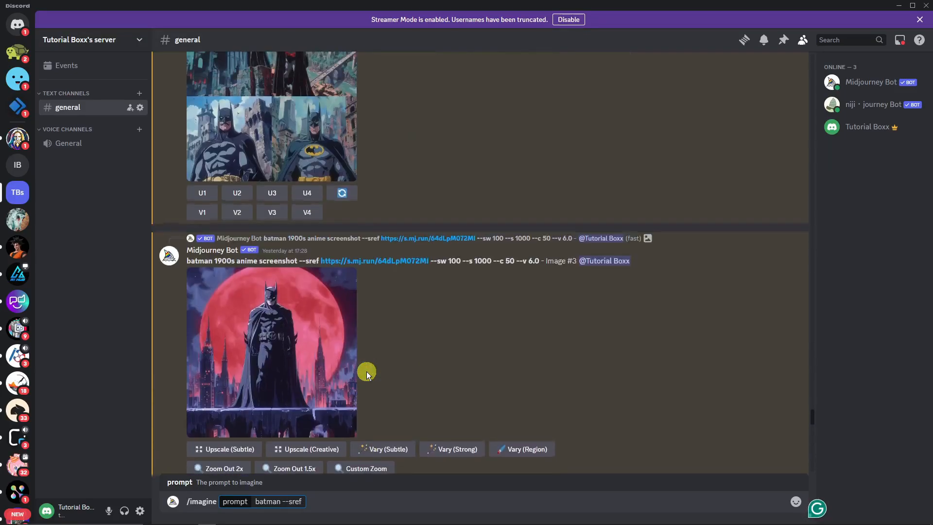
scroll(366, 371, "up", 15)
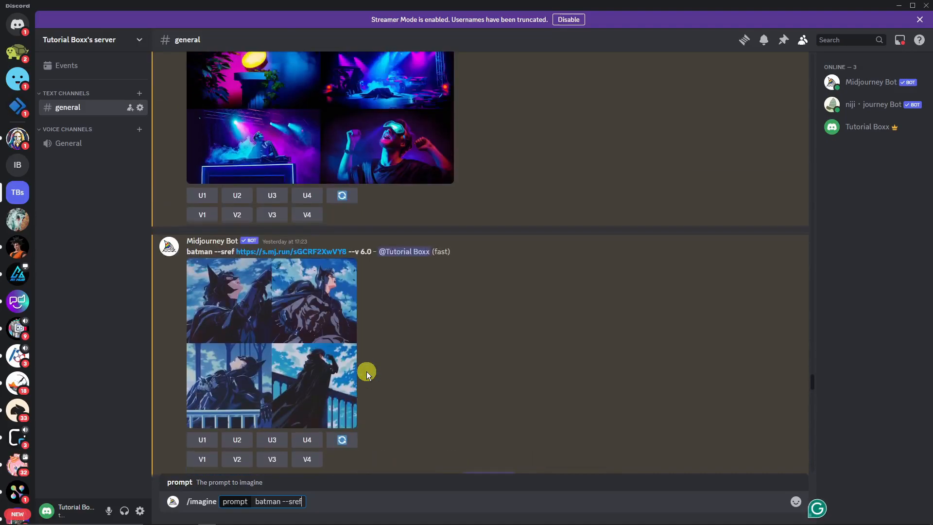
scroll(383, 379, "up", 10)
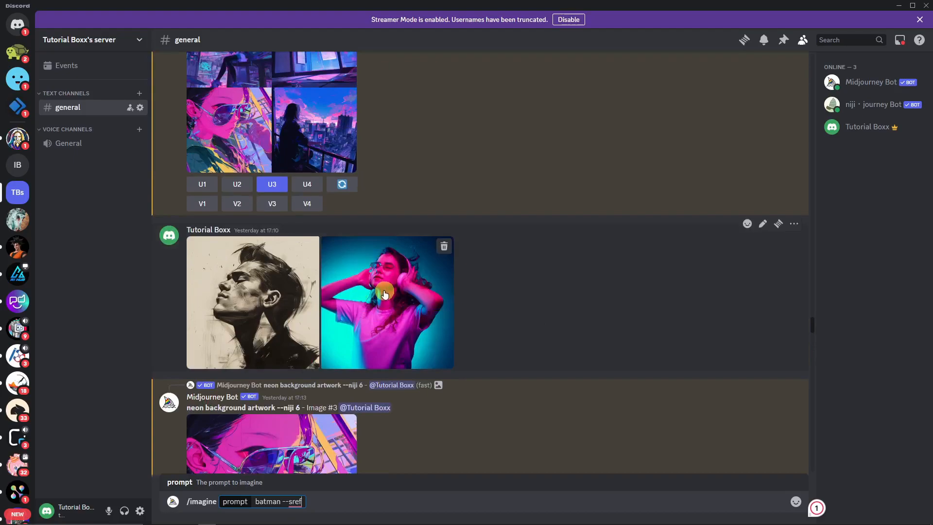
scroll(389, 290, "up", 3)
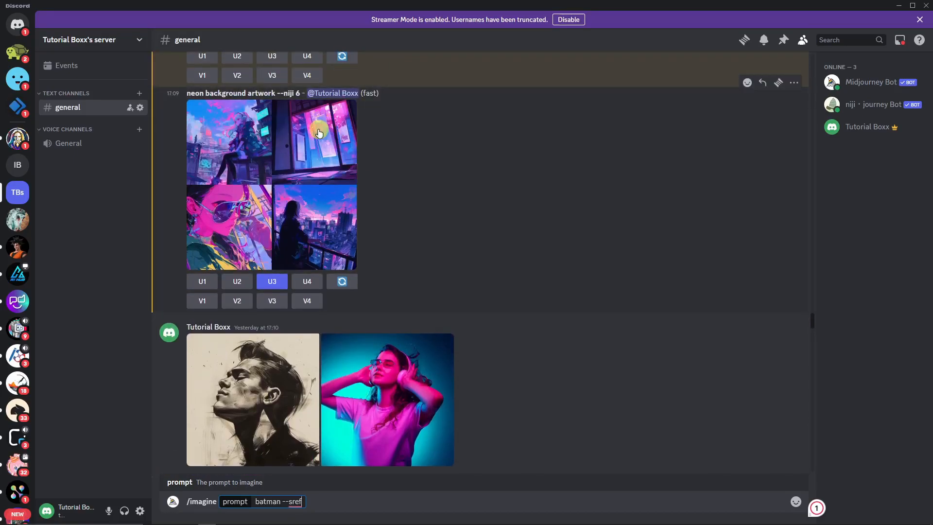
scroll(365, 214, "down", 8)
scroll(391, 296, "down", 4)
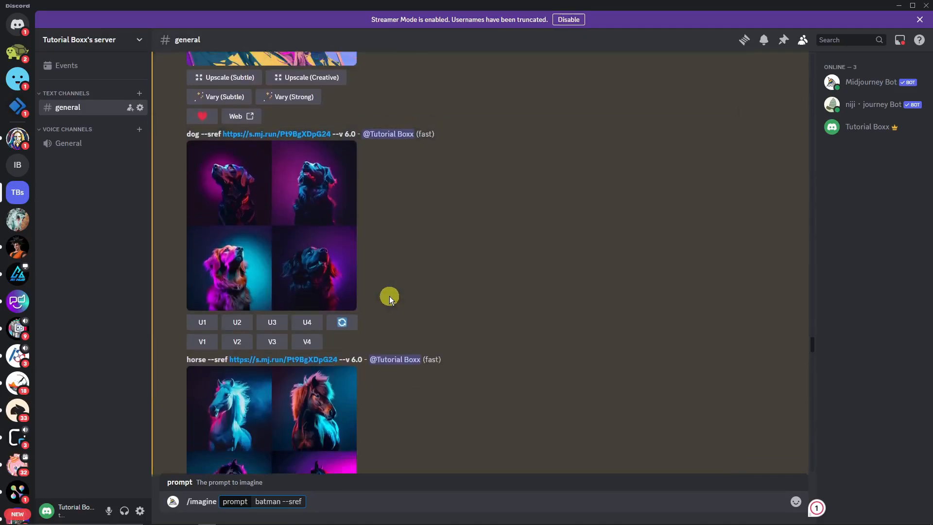
scroll(396, 297, "up", 7)
left_click_drag(280, 265, 306, 506)
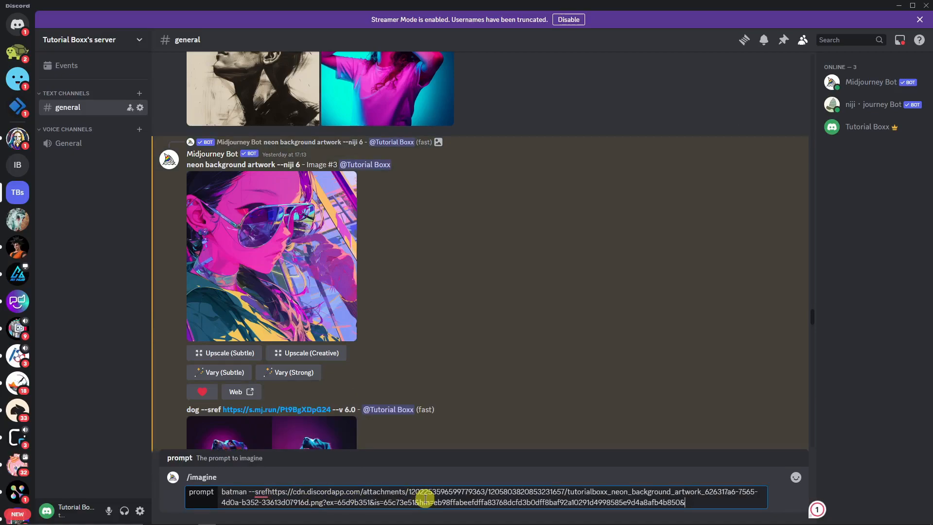
- Insert a space between --sref and the image link, and submit the batman prompt
left_click(268, 491)
left_click(715, 503)
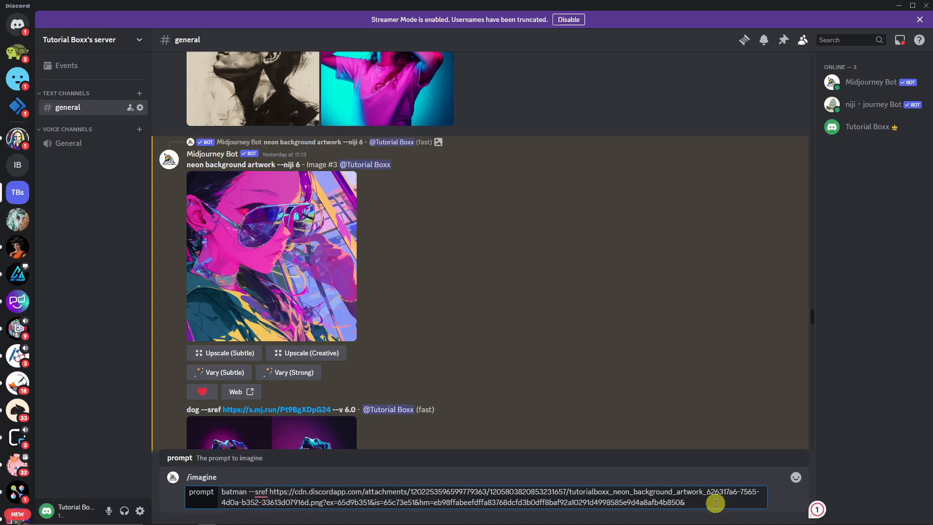
key("Return")
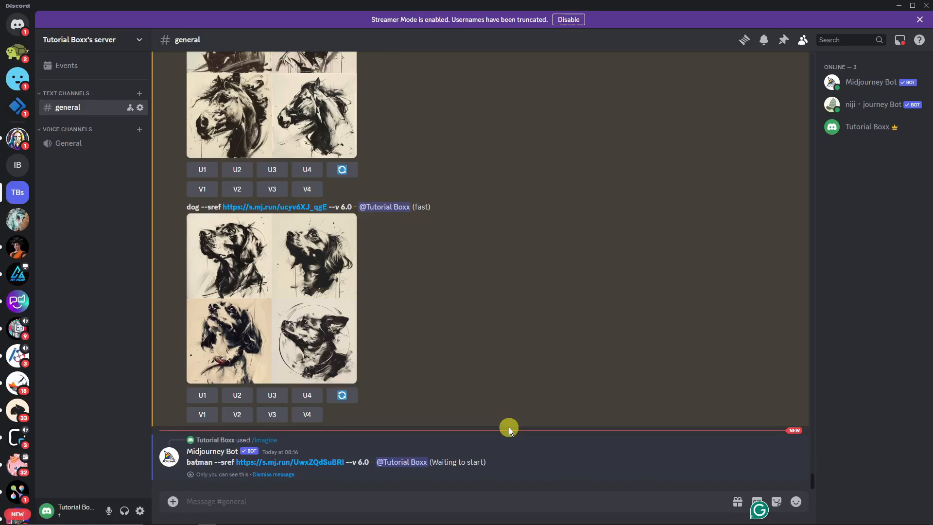
left_click_drag(186, 461, 345, 466)
key("ctrl+c")
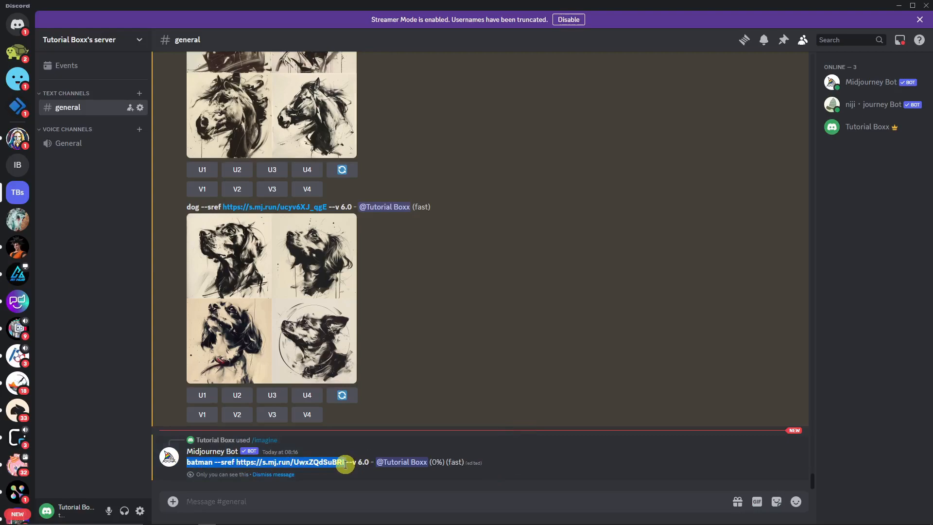
left_click(352, 498)
type("/")
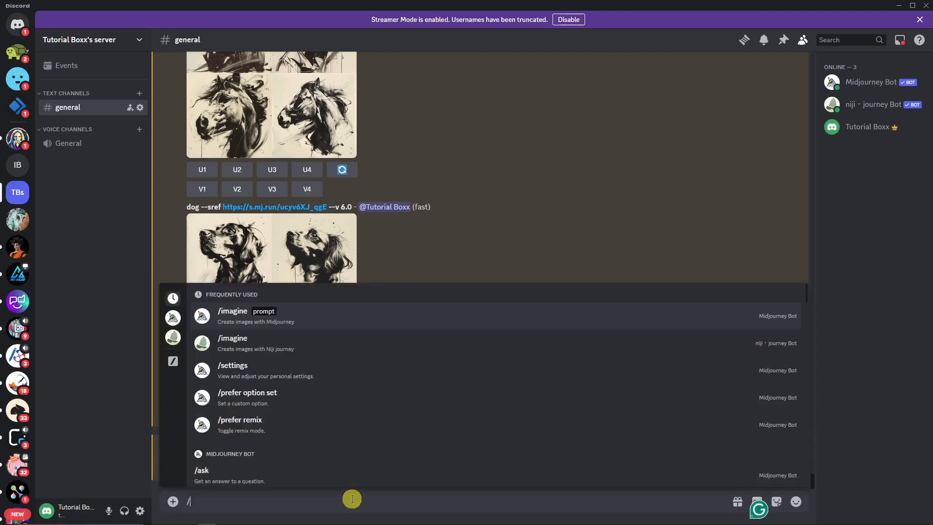
type("imagine")
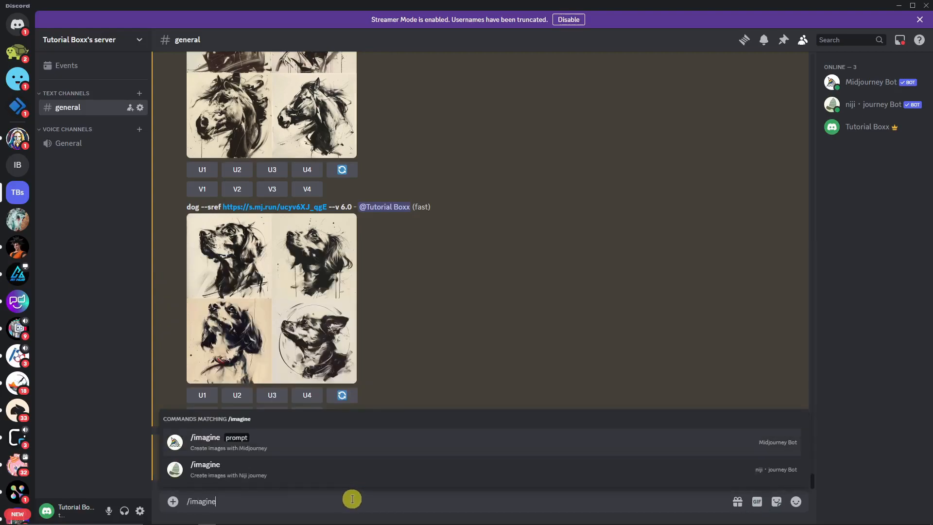
left_click(234, 443)
key("ctrl+v")
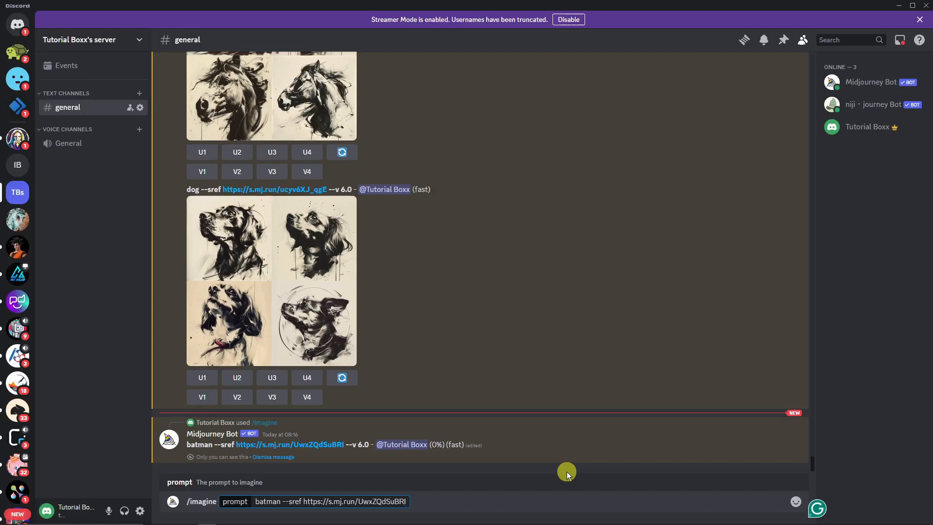
- Append --sw 1000 to the batman style-reference prompt and submit it
type("--sw")
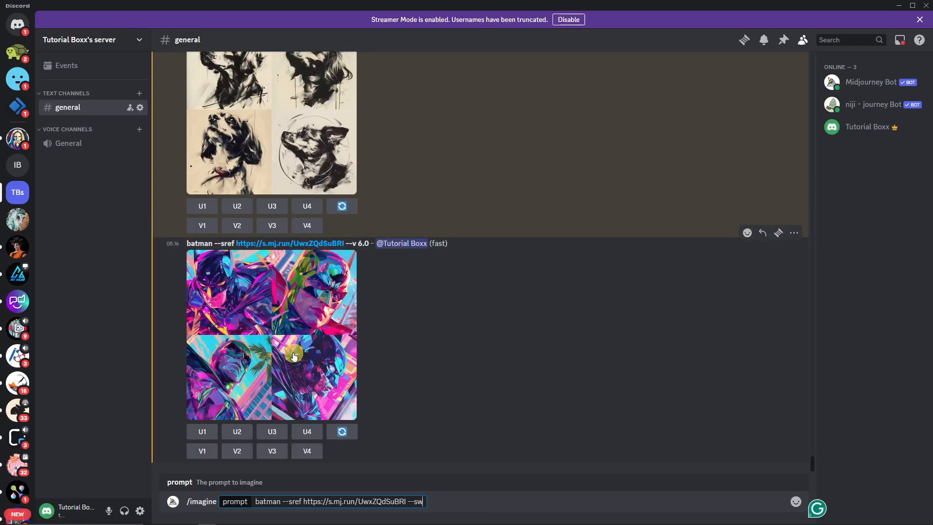
type("1000")
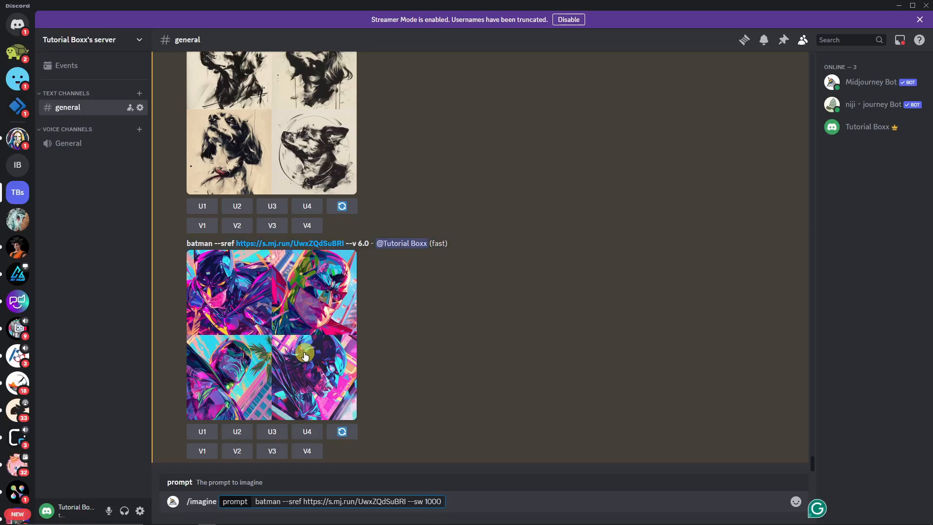
key("Return")
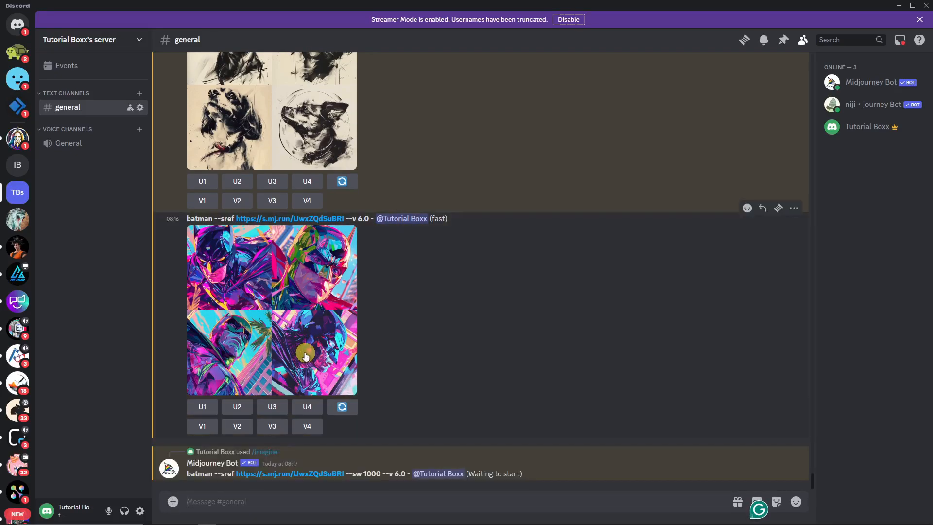
- Submit another /imagine command with the copied batman style-reference prompt and --sw 0
type("/imagine")
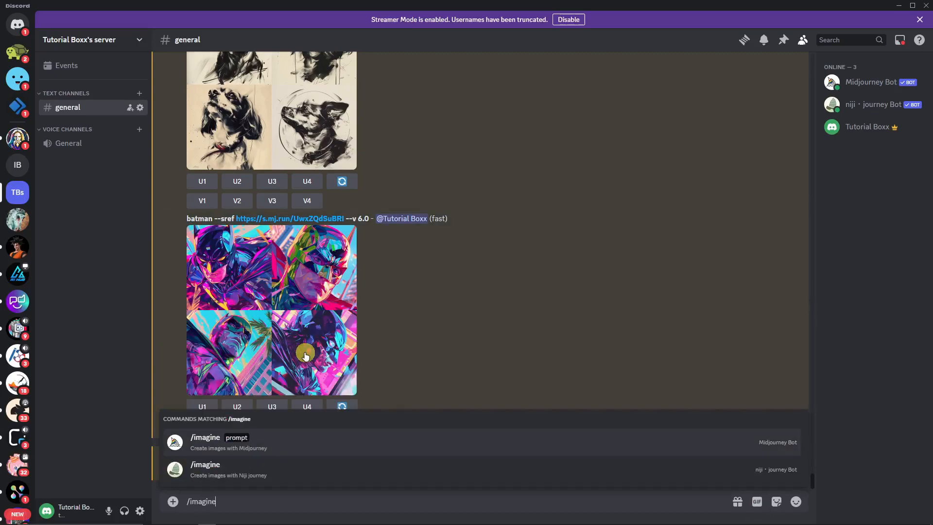
left_click(285, 442)
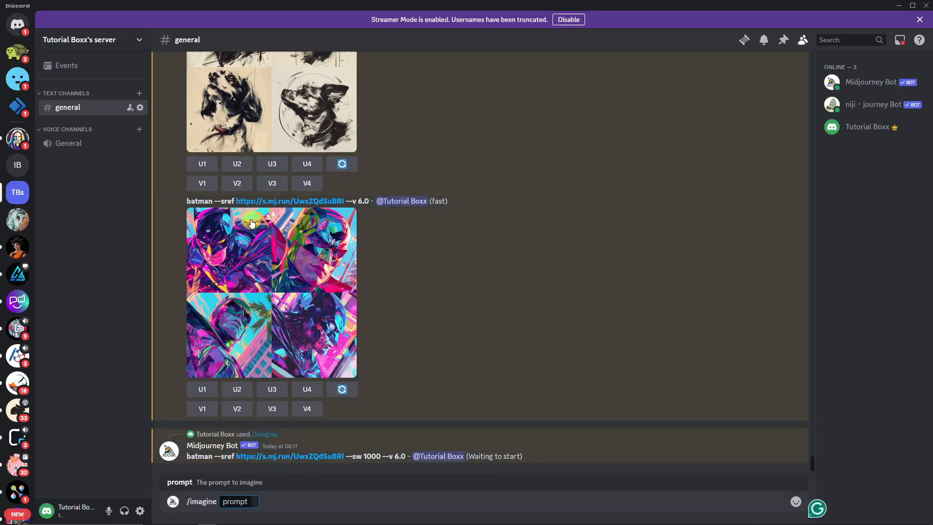
key("ctrl+v")
type("--")
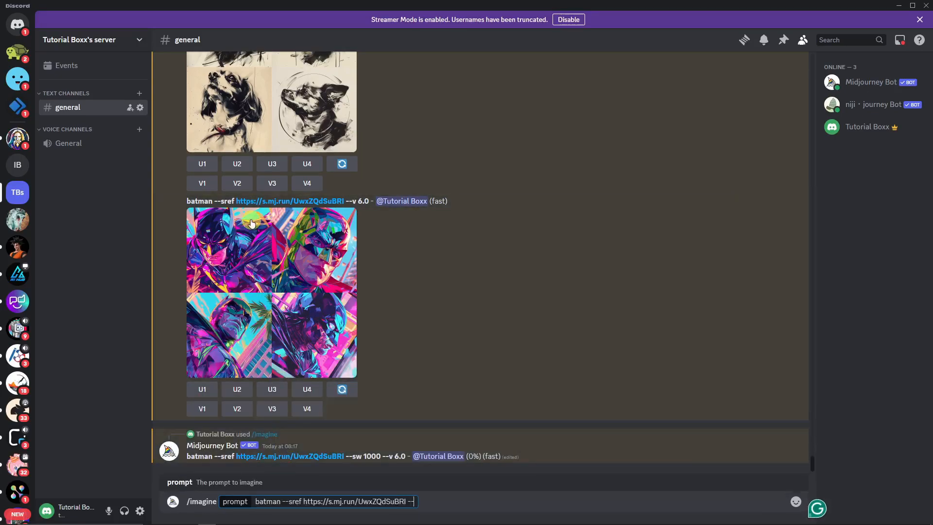
type("sw 0")
key("Return")
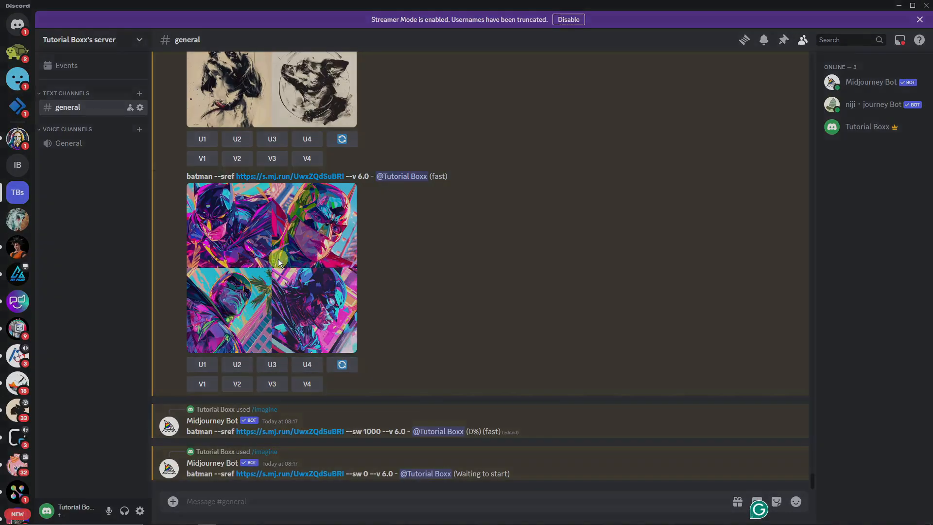
- Enlarge the batman grid generated without an --sw value to examine its neon style, and close the preview
left_click(278, 258)
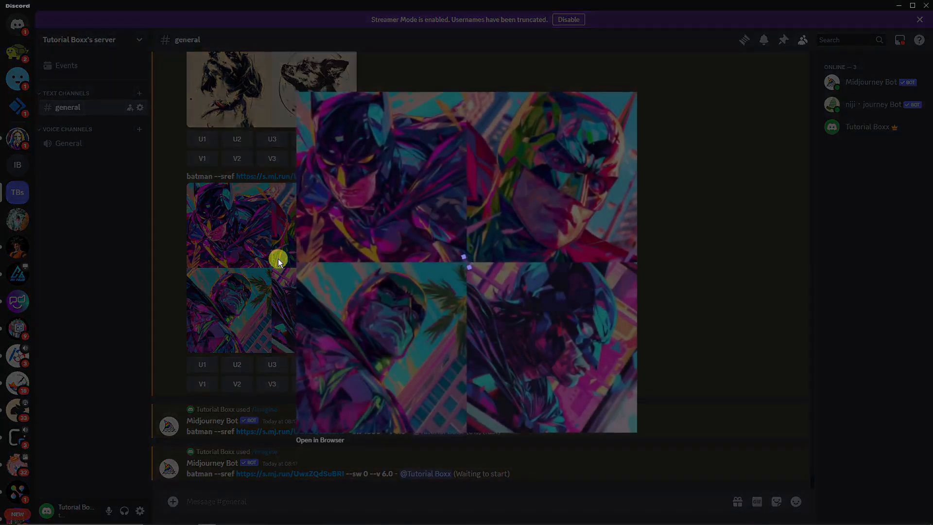
left_click(127, 258)
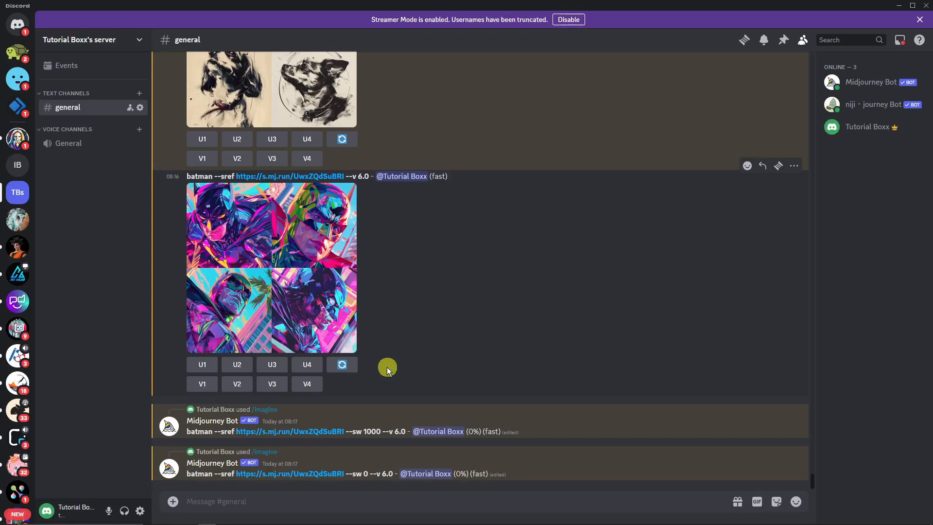
left_click(324, 262)
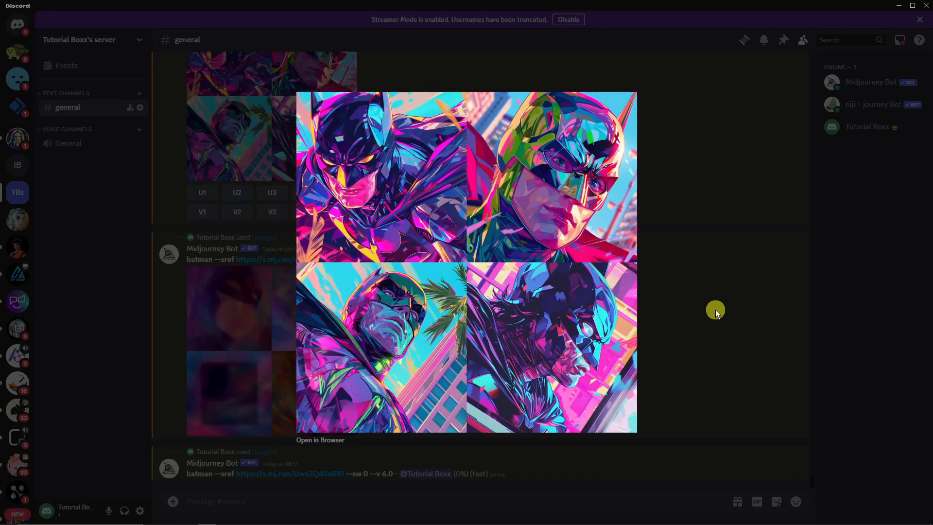
left_click(715, 310)
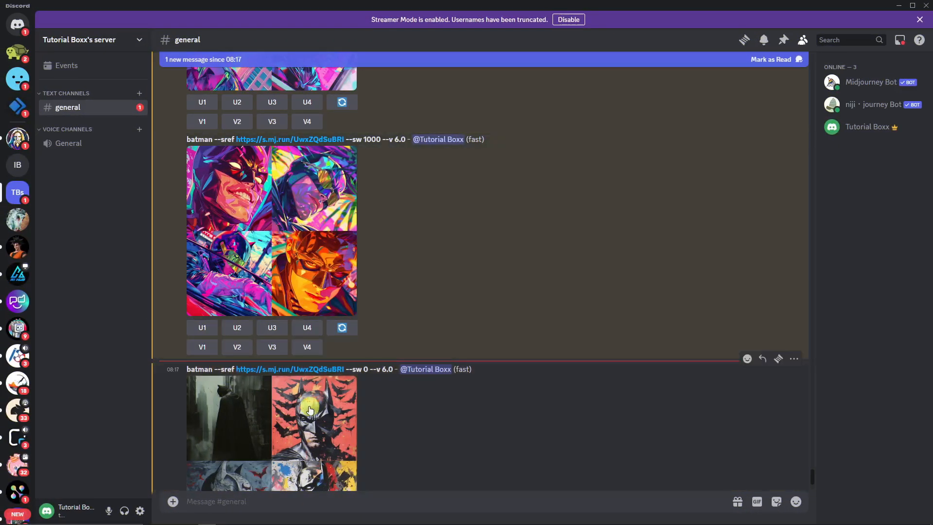
- Enlarge the --sw 1000 batman grid to examine how strongly the reference style is applied, and close the preview
scroll(316, 407, "up", 5)
scroll(368, 401, "down", 3)
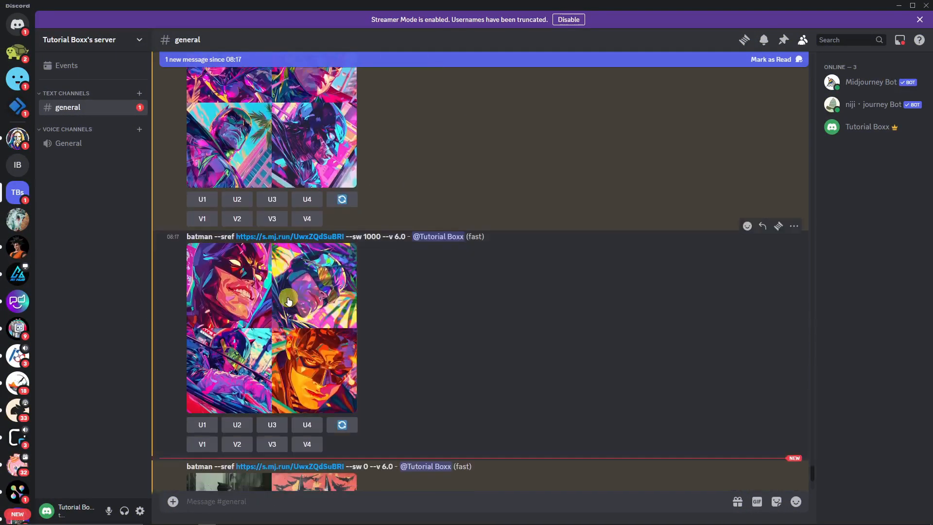
left_click(288, 297)
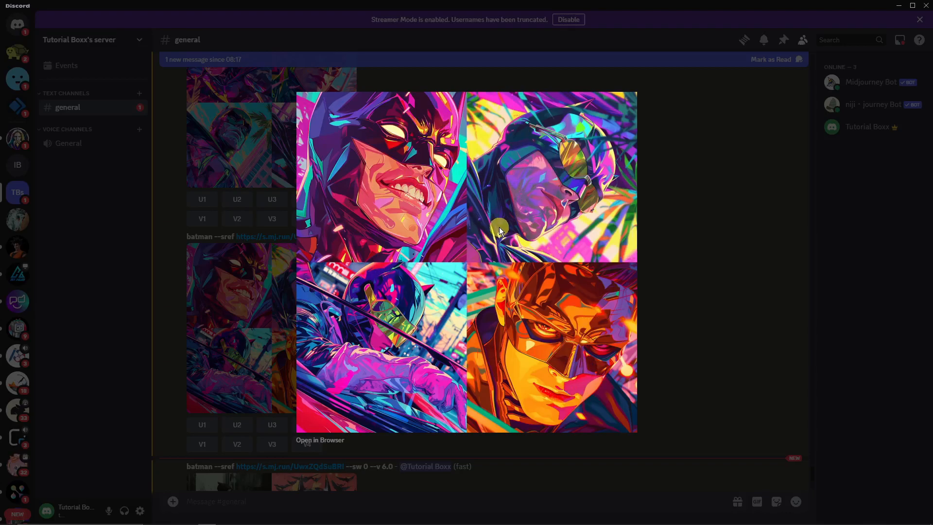
left_click(137, 318)
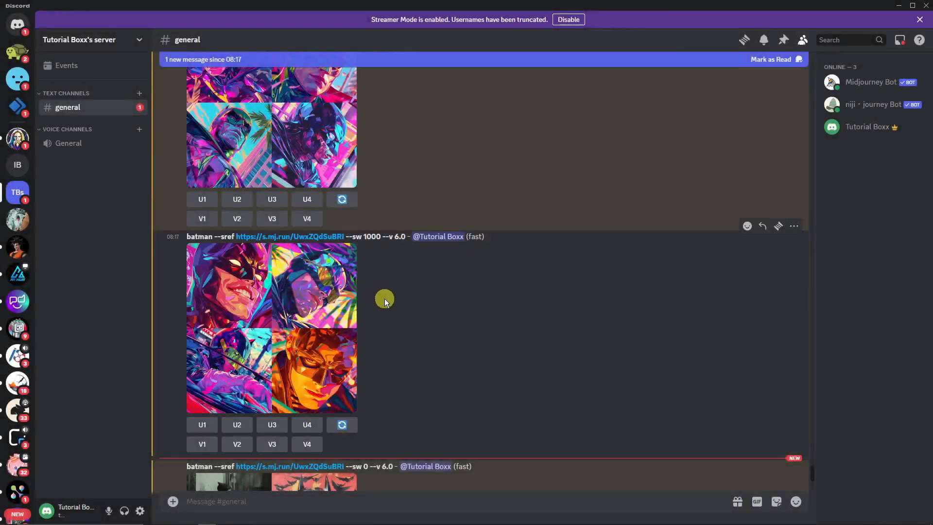
- Enlarge the --sw 0 batman grid to check its style against the reference, and close the preview
scroll(395, 352, "down", 5)
left_click(253, 366)
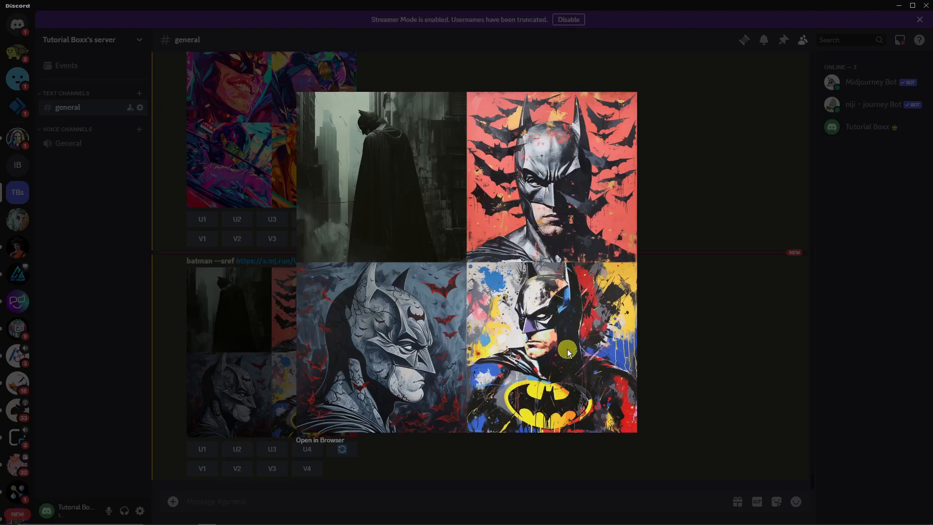
left_click(129, 308)
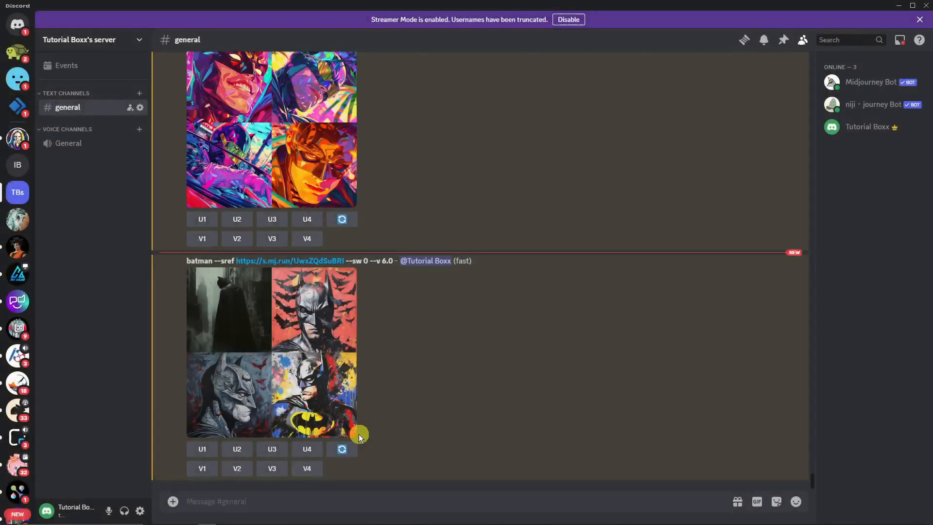
- Upscale the fourth image of the --sw 0 batman grid and start a new Midjourney /imagine command
left_click(311, 450)
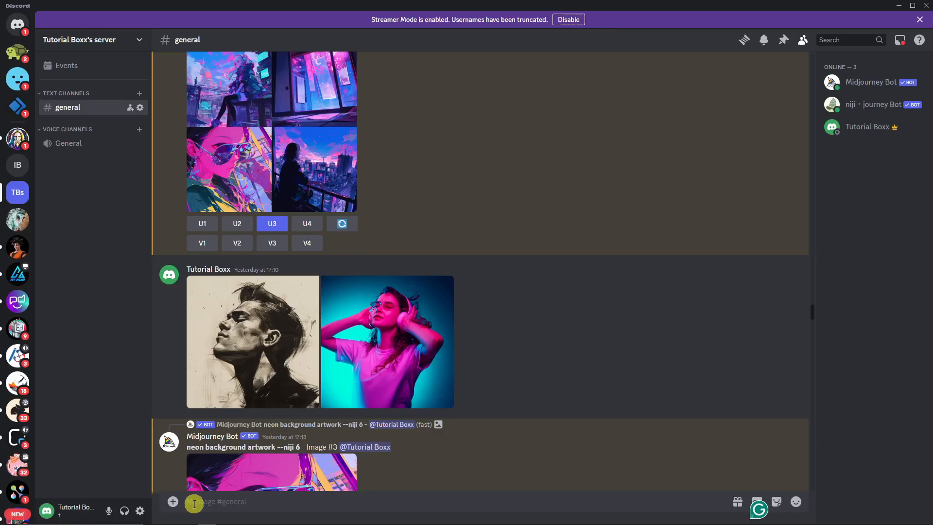
type("/imagim")
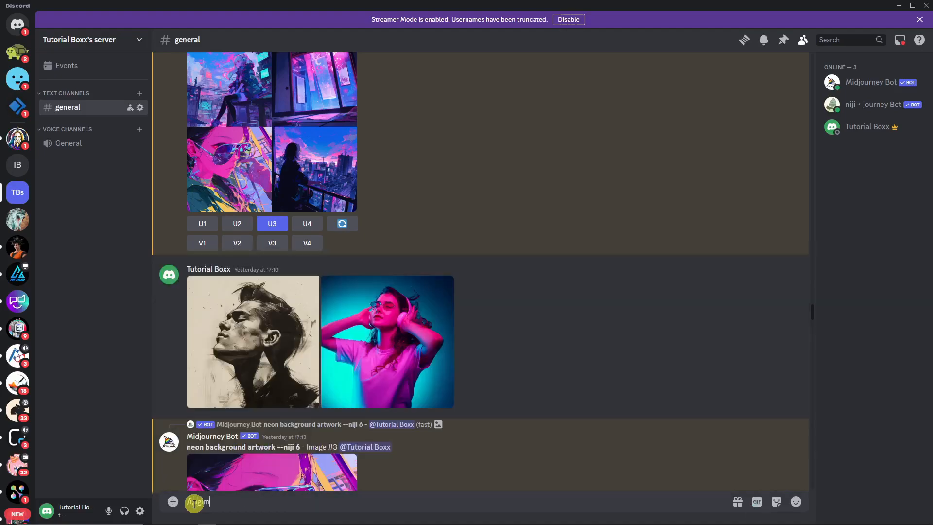
key("BackSpace")
key("BackSpace")
type("iune")
key("BackSpace")
key("BackSpace")
left_click(235, 441)
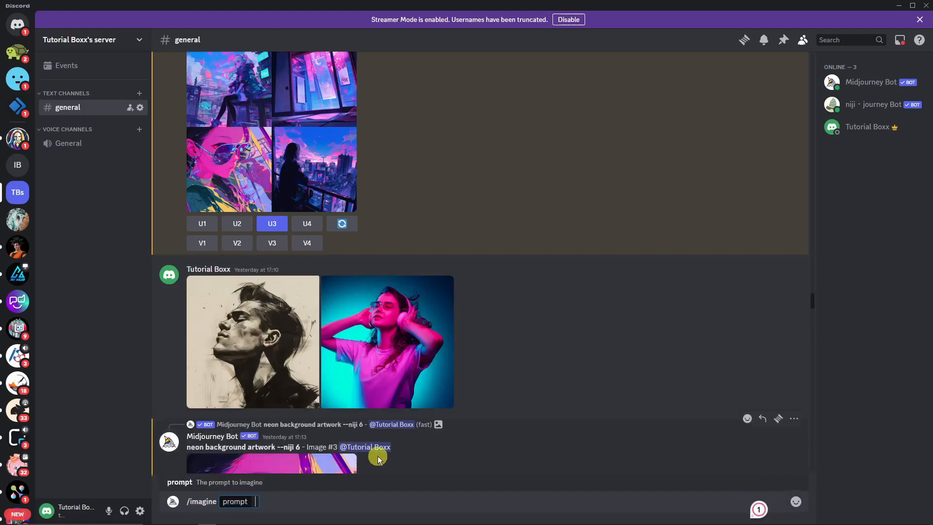
- Submit the prompt "batman --sref" with the black ink portrait of the young man as the style reference
type("batman -")
type(" -s")
key("BackSpace")
type("-sref")
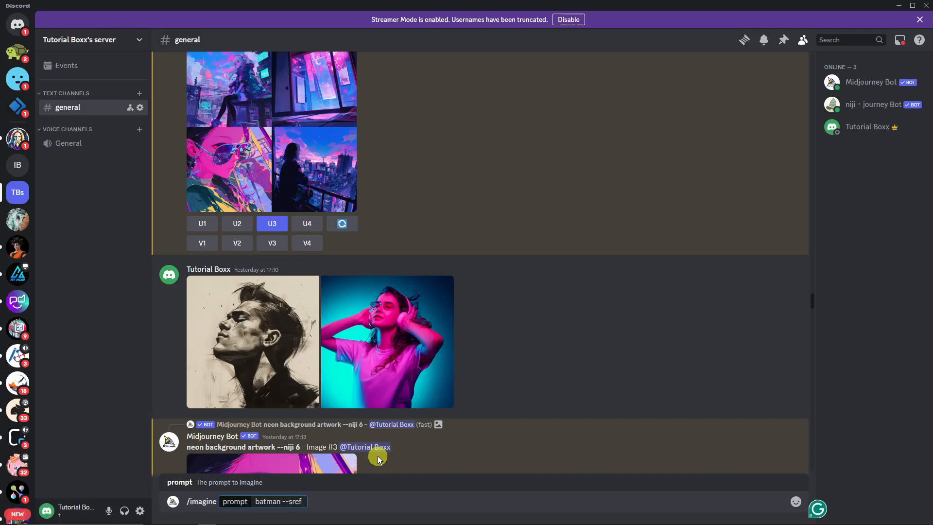
left_click_drag(315, 389, 309, 441)
left_click_drag(304, 505, 306, 502)
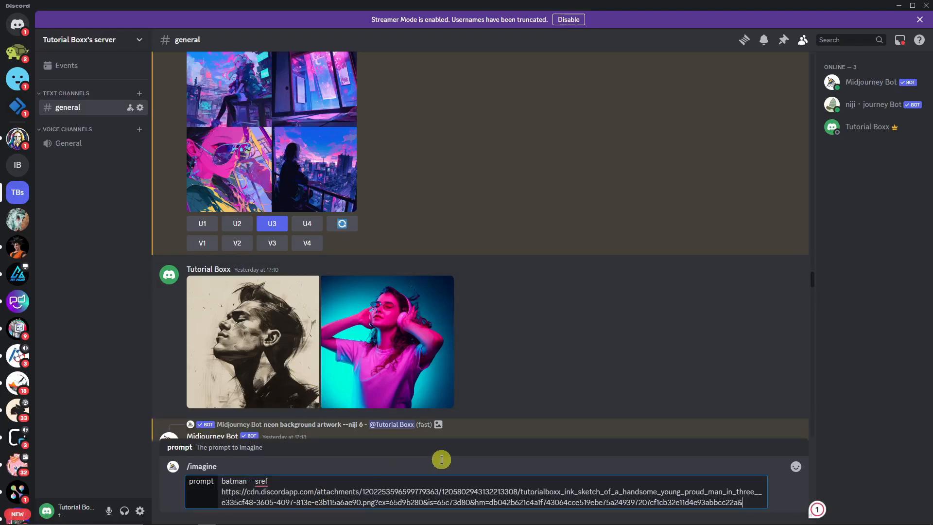
key("Return")
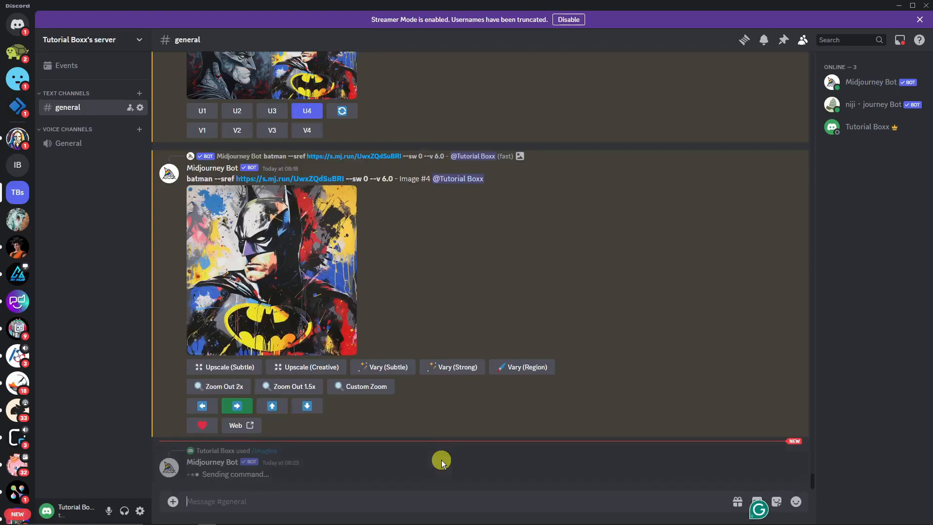
- Start another Midjourney /imagine command and fill it with the copied ink-style batman prompt, including its --sref link and --v 6.0
type("/imagine")
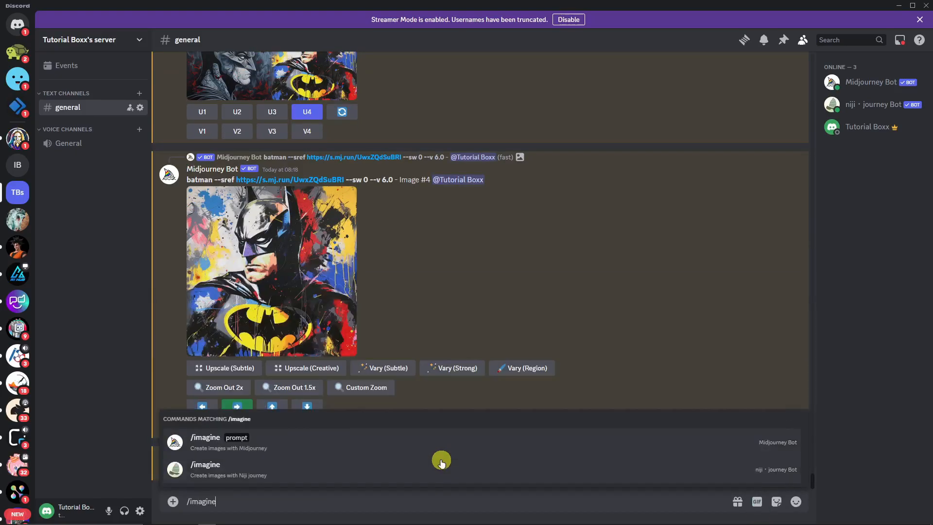
left_click(271, 439)
left_click_drag(186, 456, 364, 461)
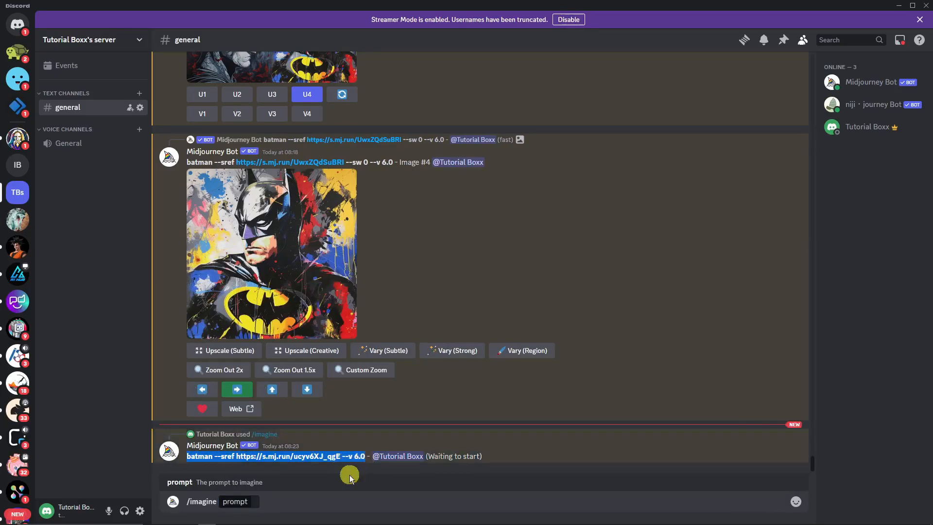
key("ctrl+c")
left_click(263, 502)
key("ctrl+v")
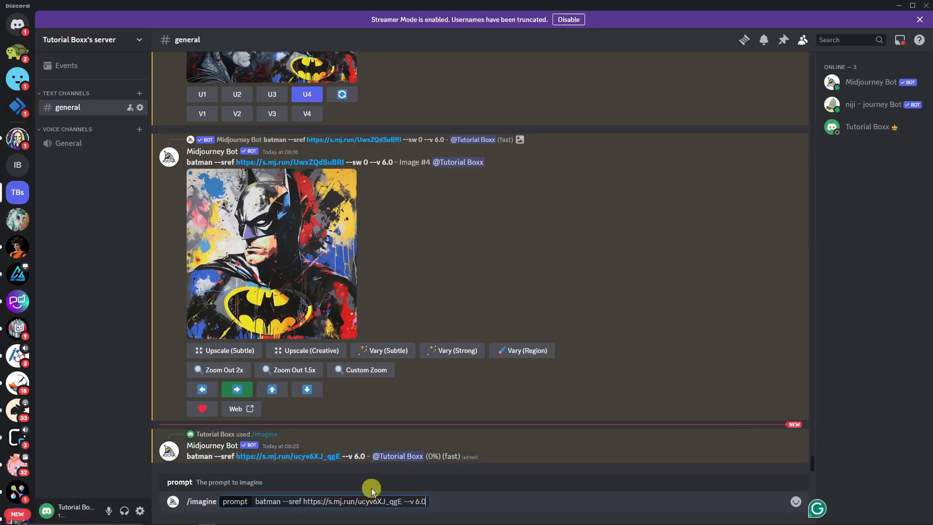
- Insert "drawing portait" after batman in the prompt and submit it
left_click(281, 503)
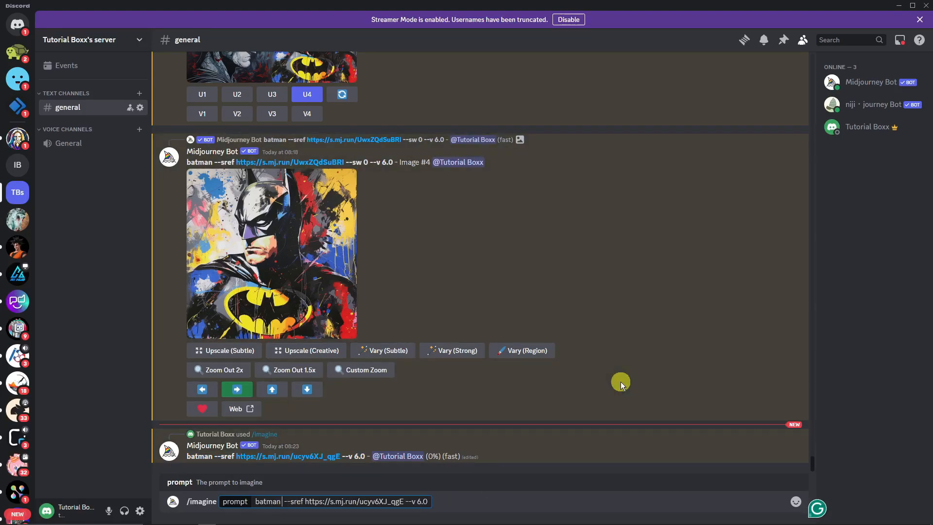
type("drawing portatio")
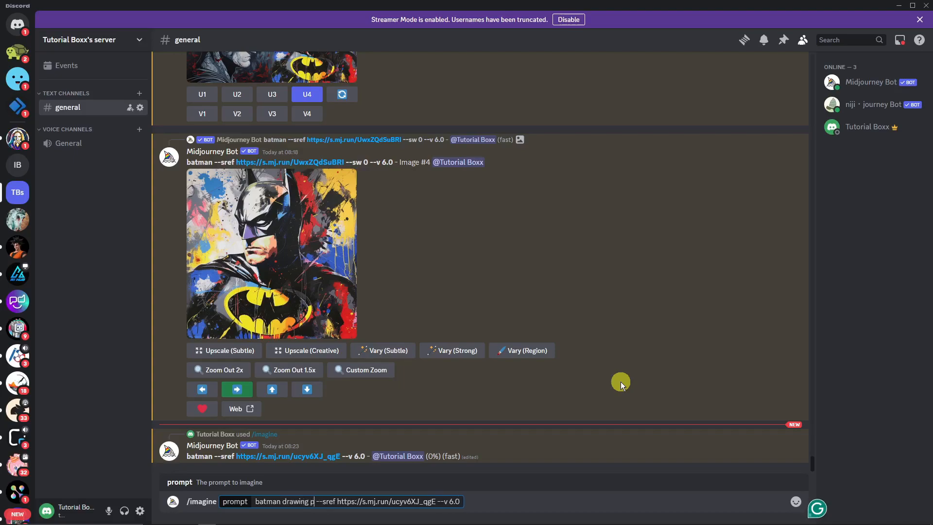
key("BackSpace")
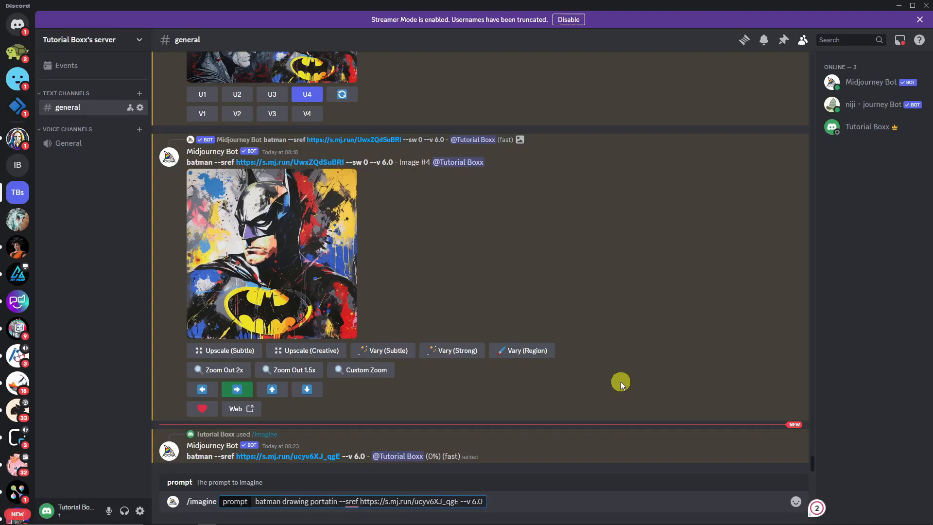
key("BackSpace")
key("BackSpace")
type("it")
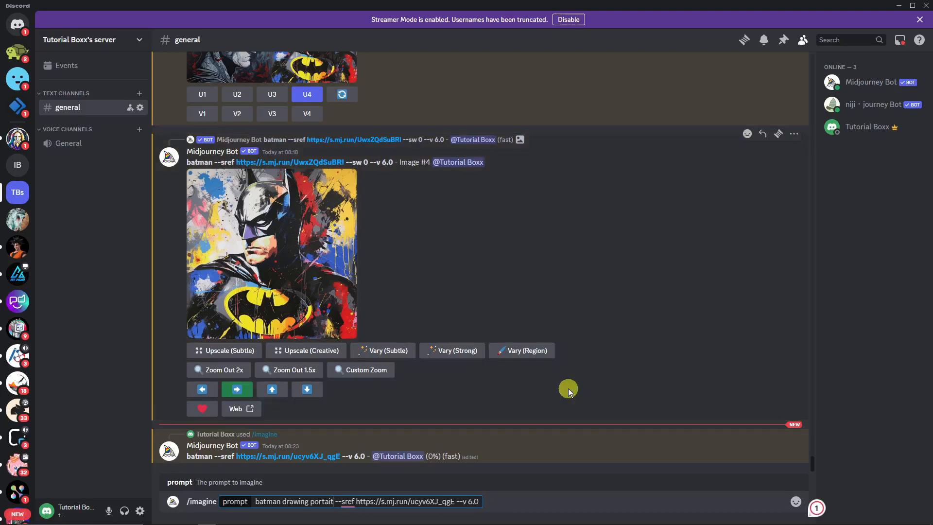
left_click_drag(282, 501, 335, 501)
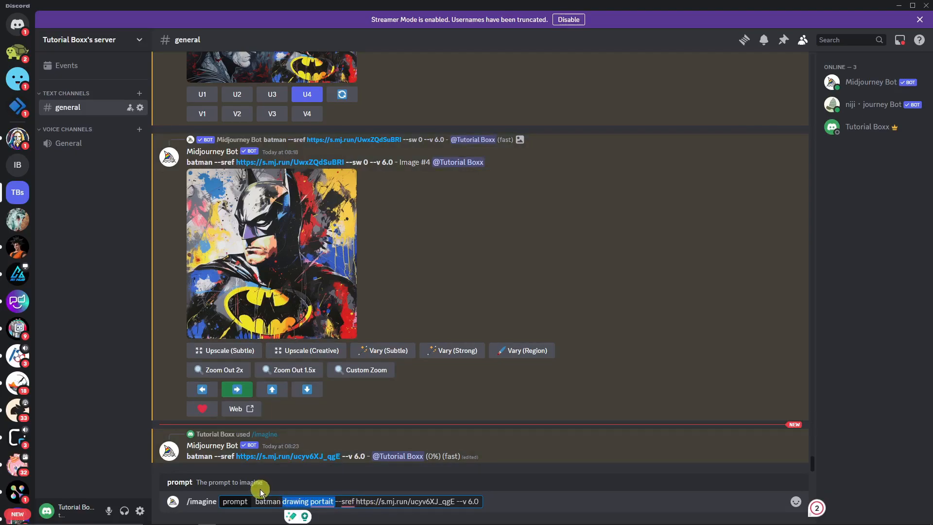
left_click(308, 501)
key("Return")
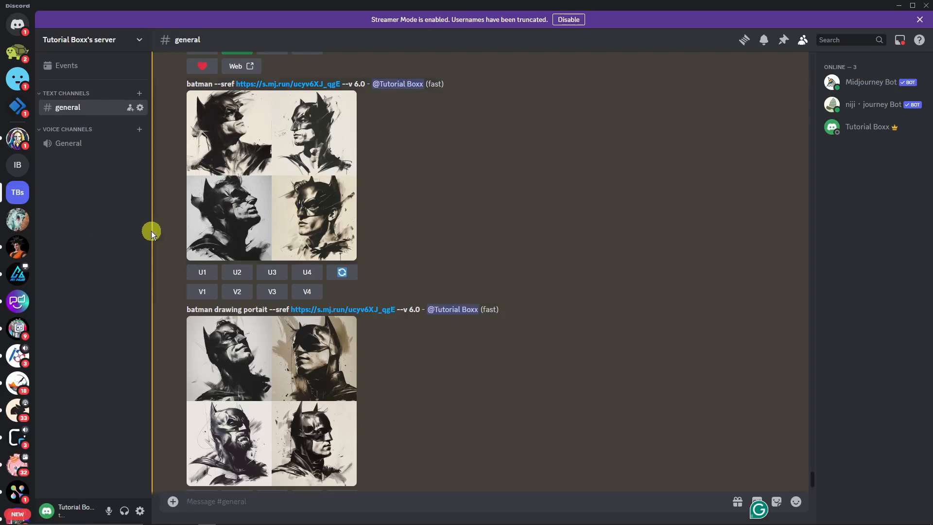
- Compare the wording of the two ink-style batman prompts and enlarge both grids to examine their styles
left_click_drag(188, 85, 338, 85)
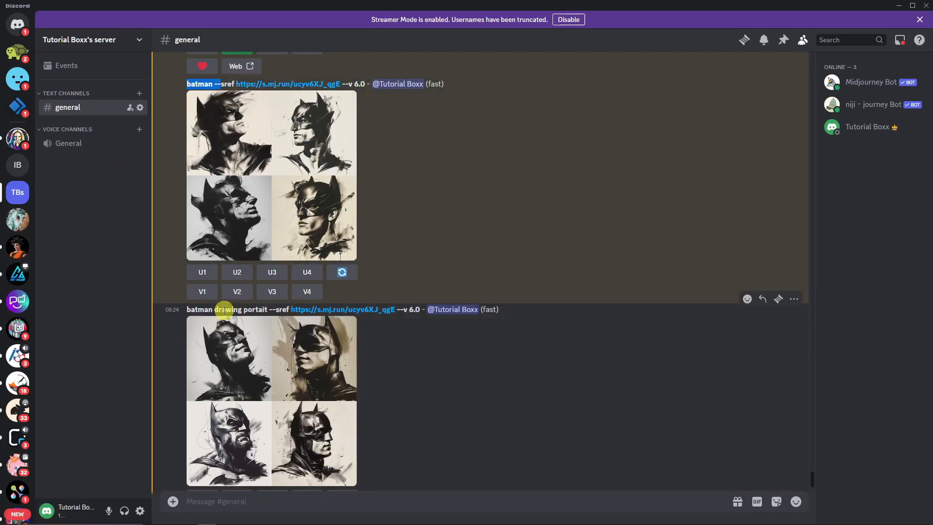
left_click_drag(214, 309, 269, 311)
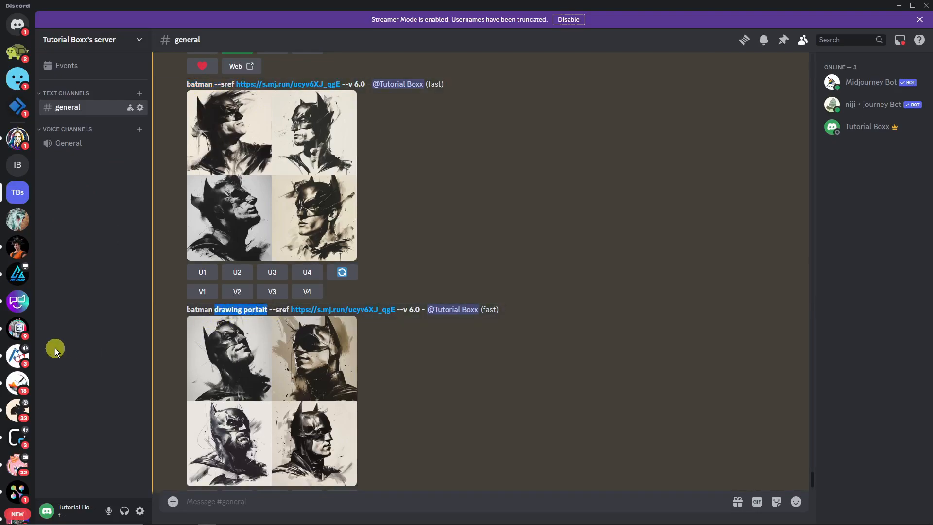
left_click(243, 206)
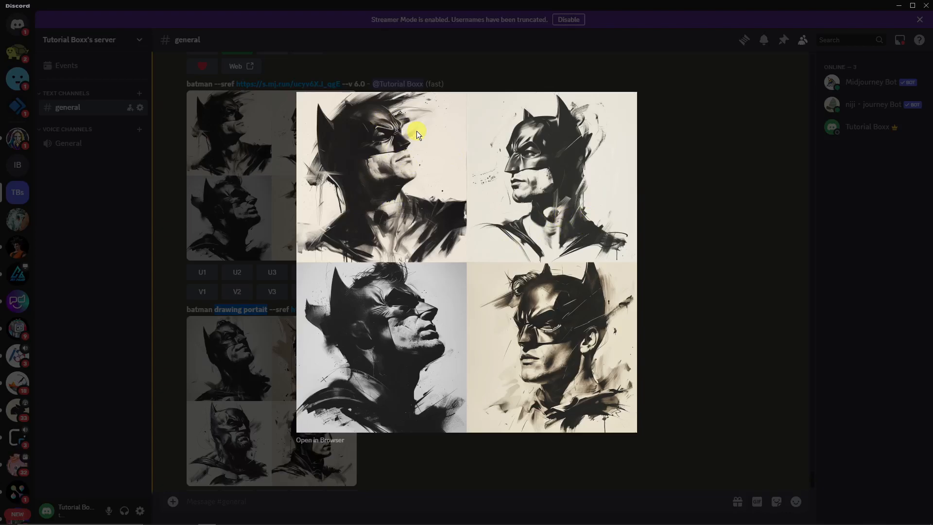
left_click(117, 262)
left_click(277, 385)
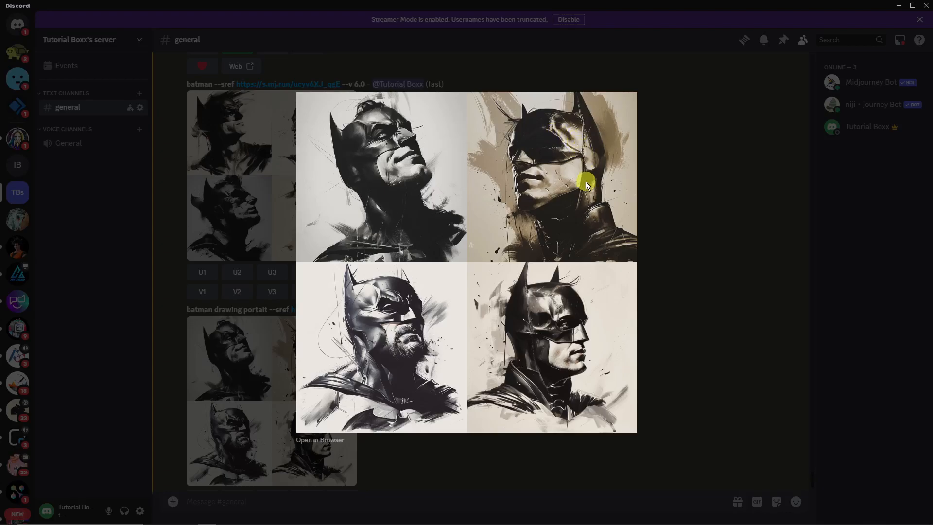
left_click(112, 313)
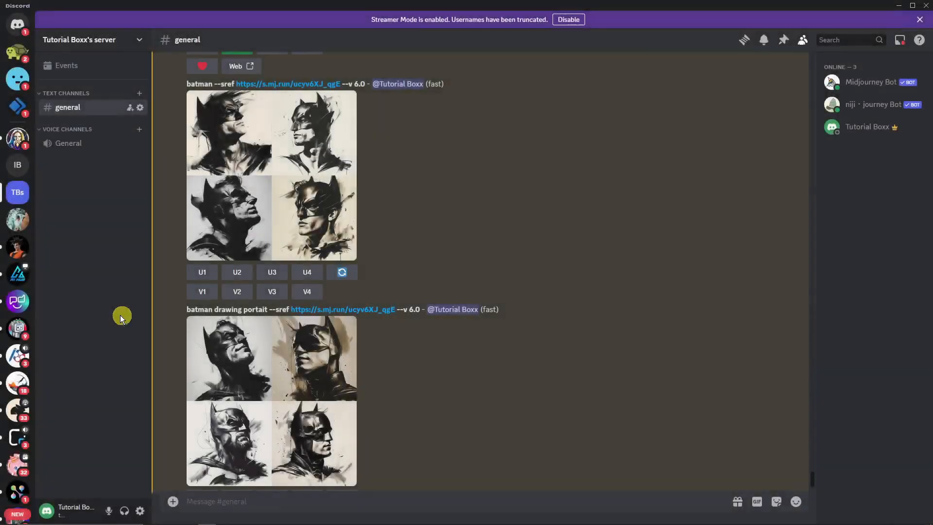
- Highlight the subject "batman" and the style words "drawing portait" in the second ink-style prompt
scroll(340, 414, "down", 2)
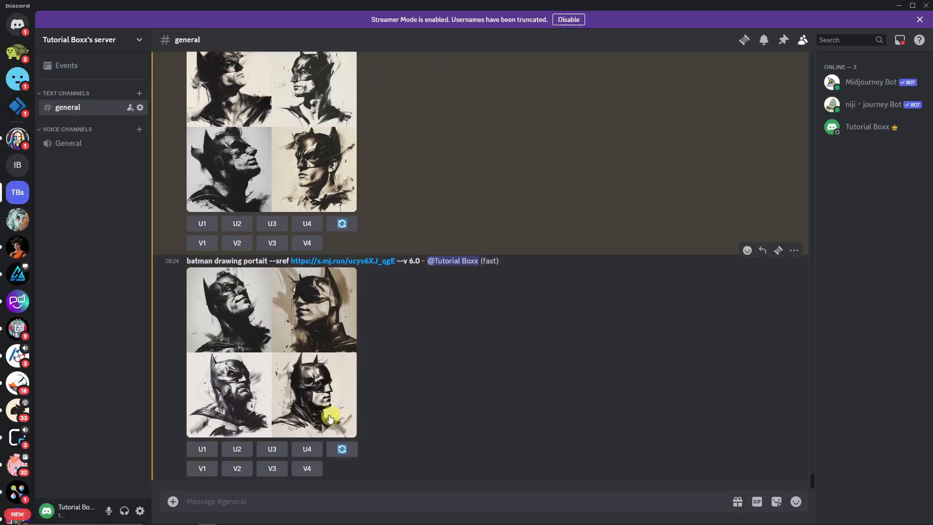
left_click_drag(188, 262, 213, 261)
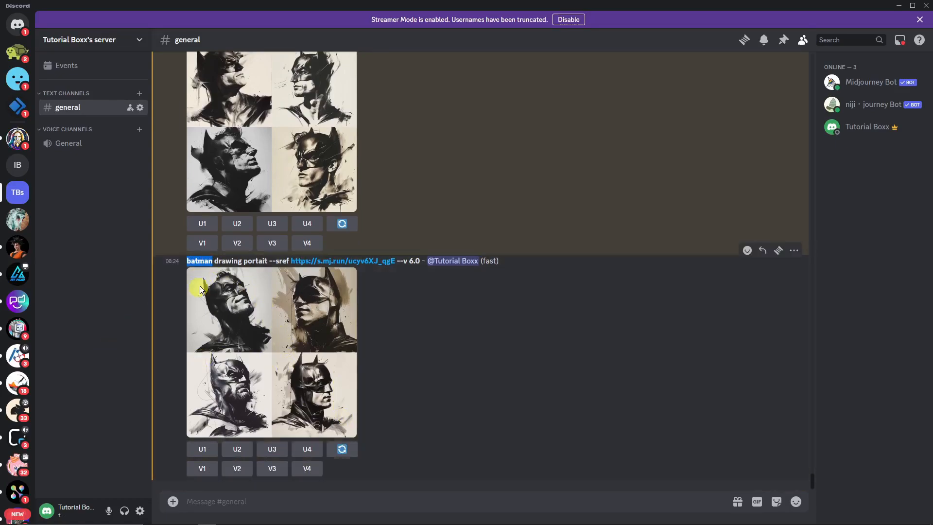
left_click(215, 263)
left_click_drag(215, 262, 269, 262)
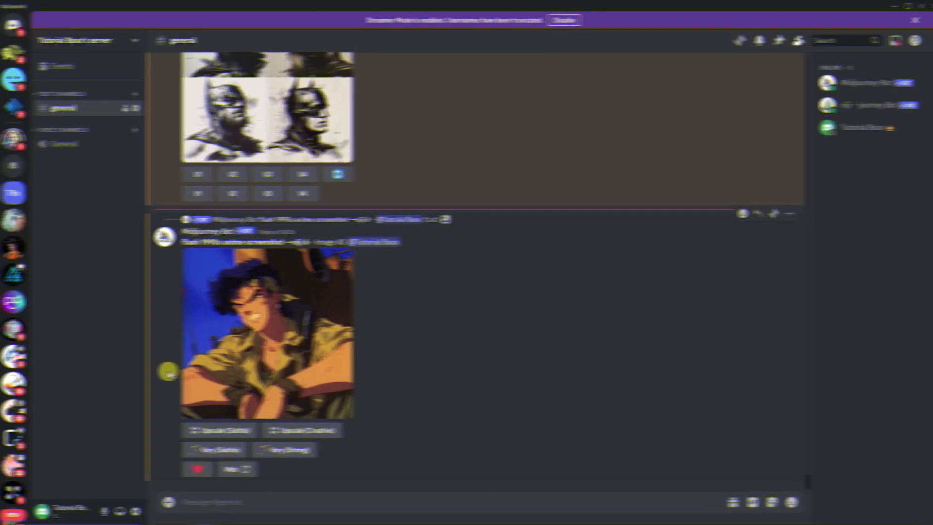
- Enlarge the flash 1990s anime screenshot image to examine its style, and close the preview
left_click(304, 318)
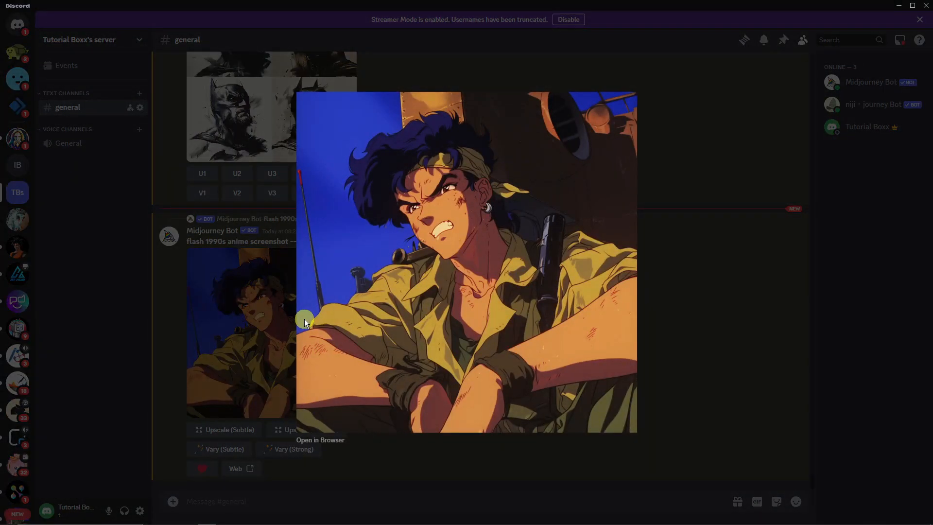
left_click(108, 317)
- Start a Midjourney /imagine command with the prompt "batman 1990s anime screenshot"
left_click(352, 500)
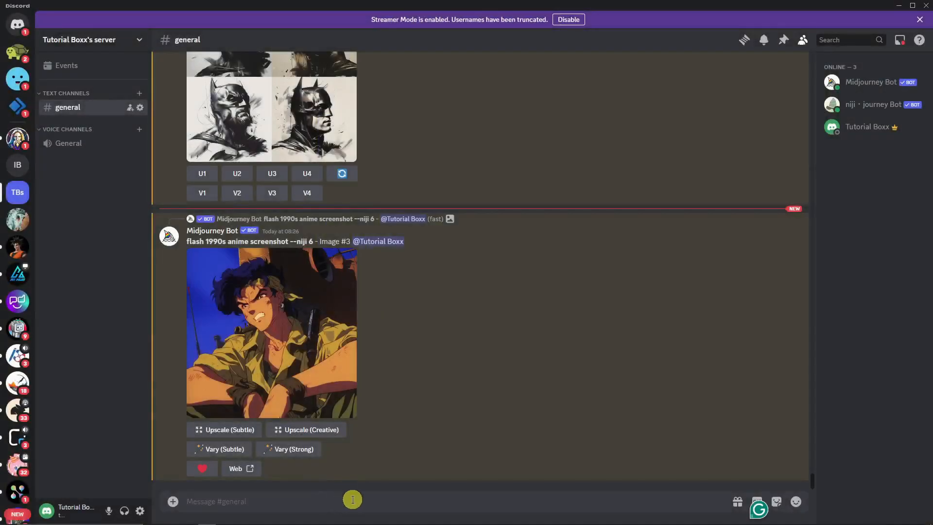
type("/imagine")
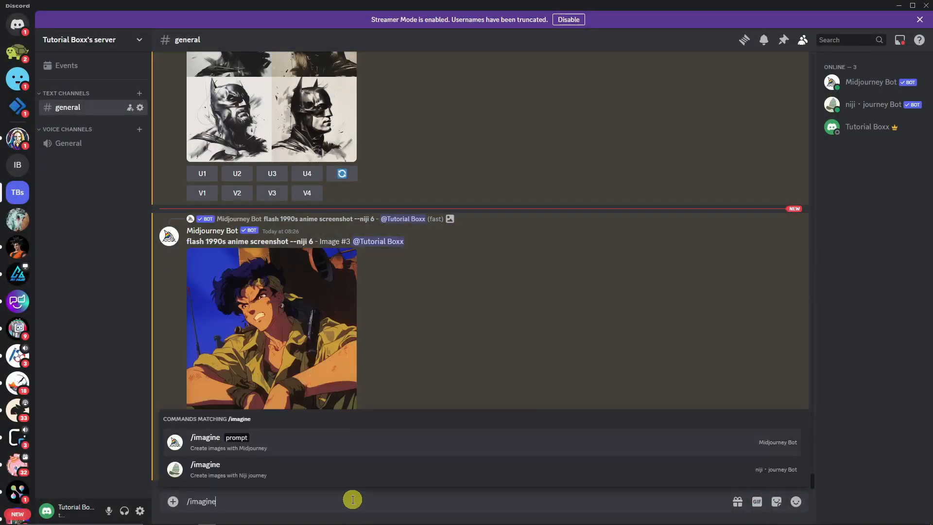
key("Return")
type("bat")
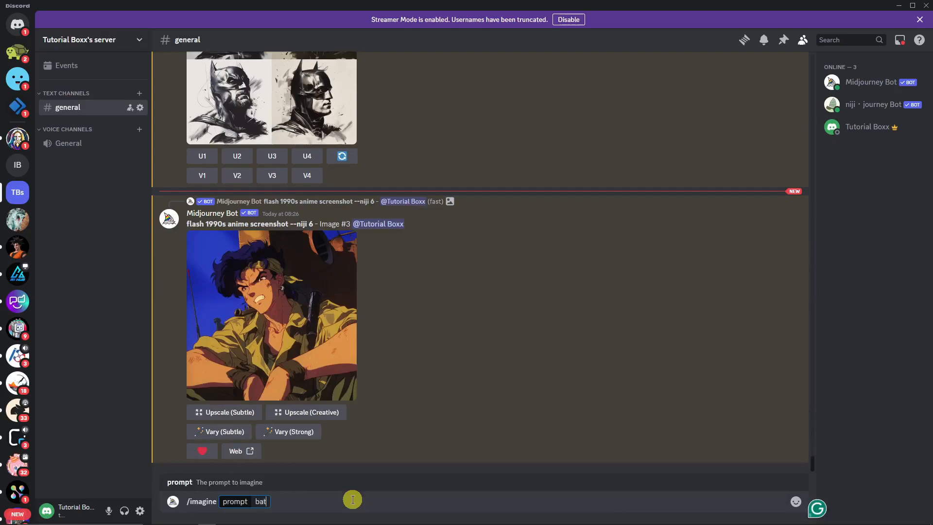
type("man 1990s anime")
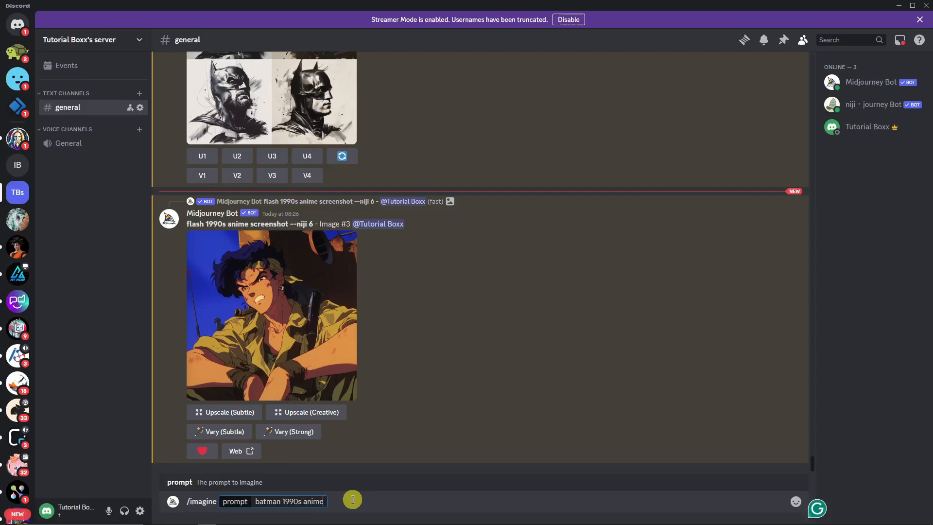
type(" screenshot")
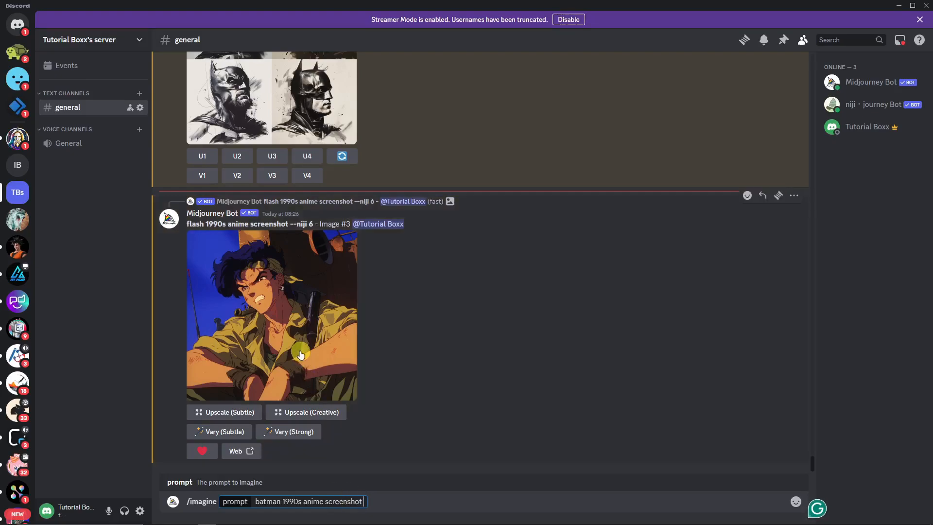
- Add --sref to the prompt with the flash 1990s anime image's link inside the prompt as the style reference
type(" -sre")
key("BackSpace")
key("BackSpace")
key("BackSpace")
type("-sref")
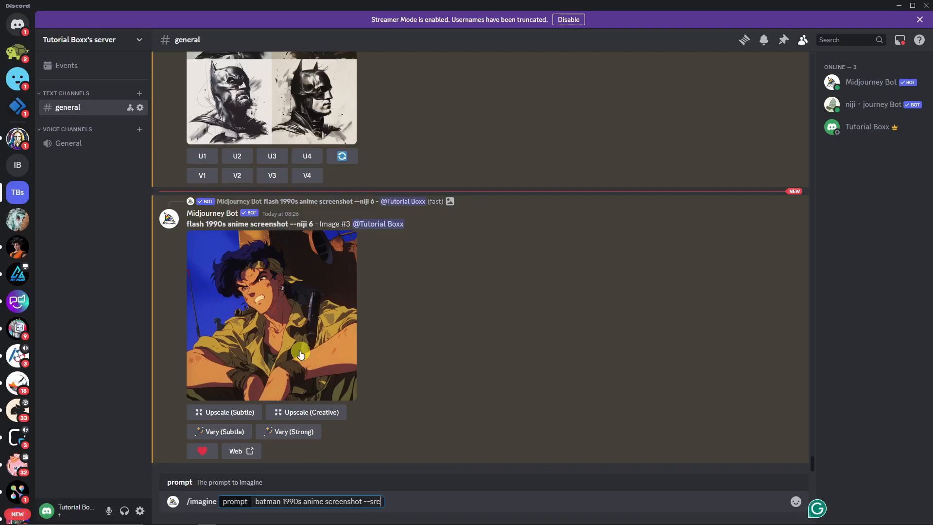
left_click_drag(292, 357, 391, 503)
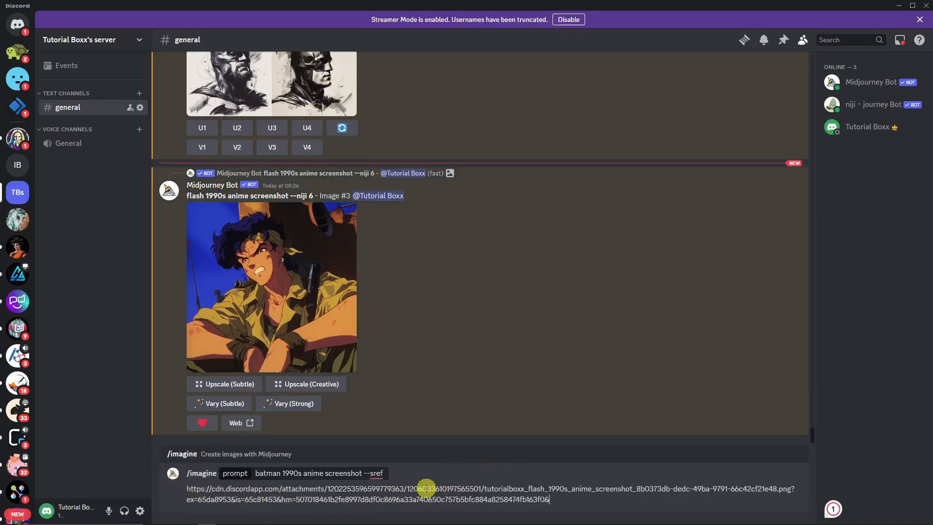
key("ctrl+z")
left_click_drag(324, 349, 387, 504)
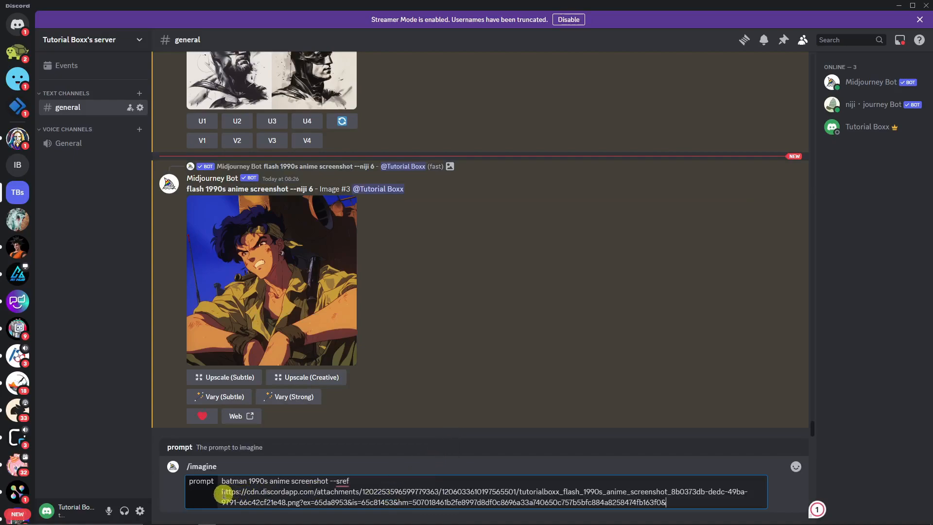
- Append --s 1000 and --c 50 after the style reference link and generate the batman anime images
left_click_drag(350, 481, 380, 483)
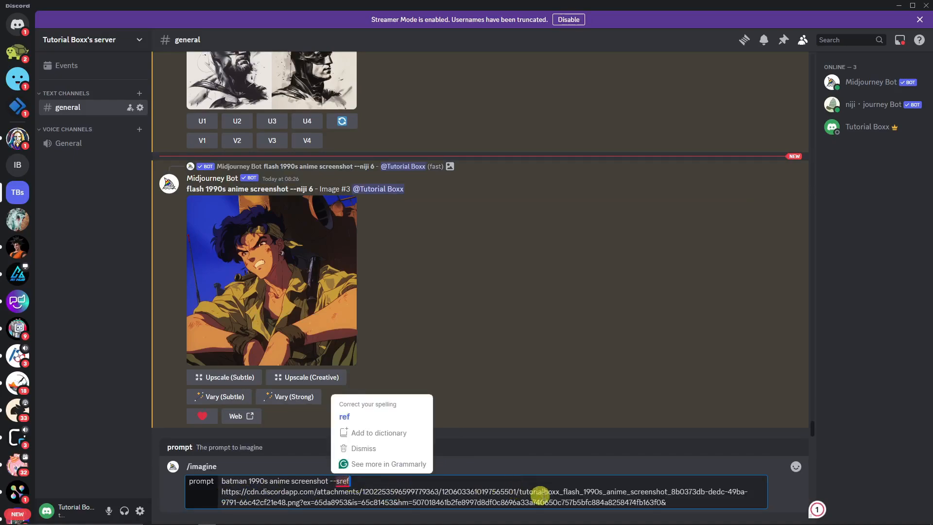
left_click(680, 504)
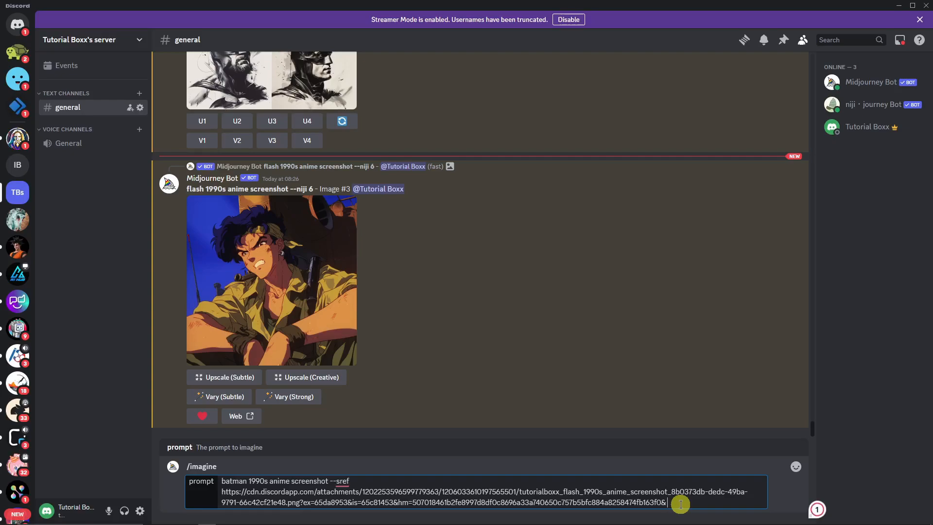
type("-s")
key("BackSpace")
type("-s 1000 --c")
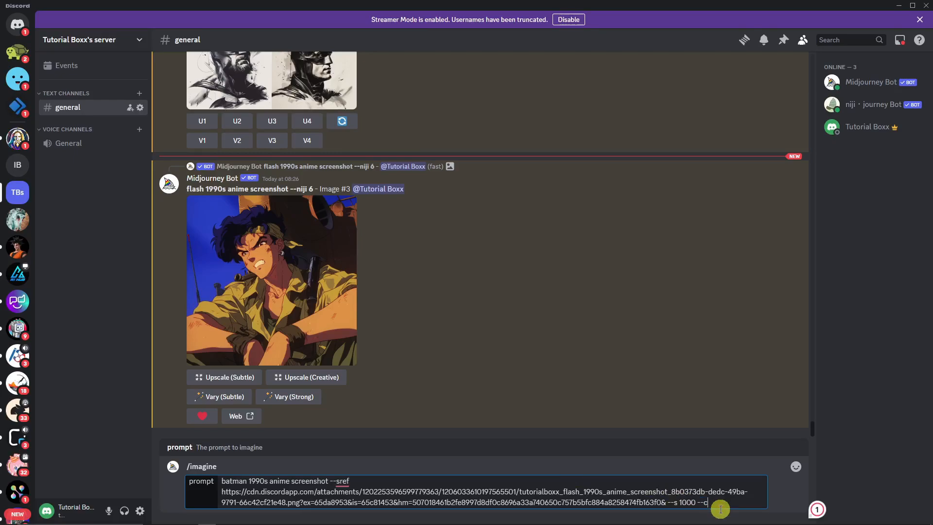
type("5")
type("-ar 16:9")
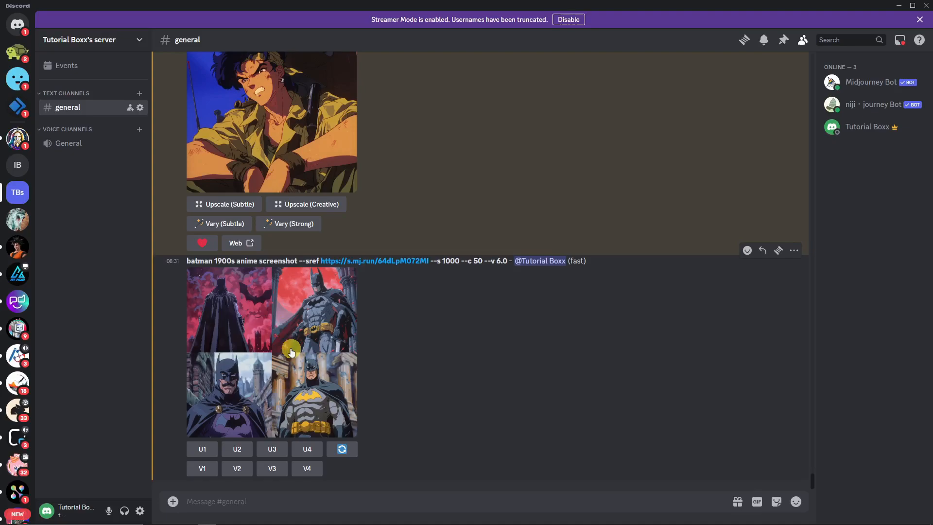
- Compare the flash anime reference with the new batman grid, enlarging the grid to examine its style, and close the preview
scroll(280, 159, "up", 1)
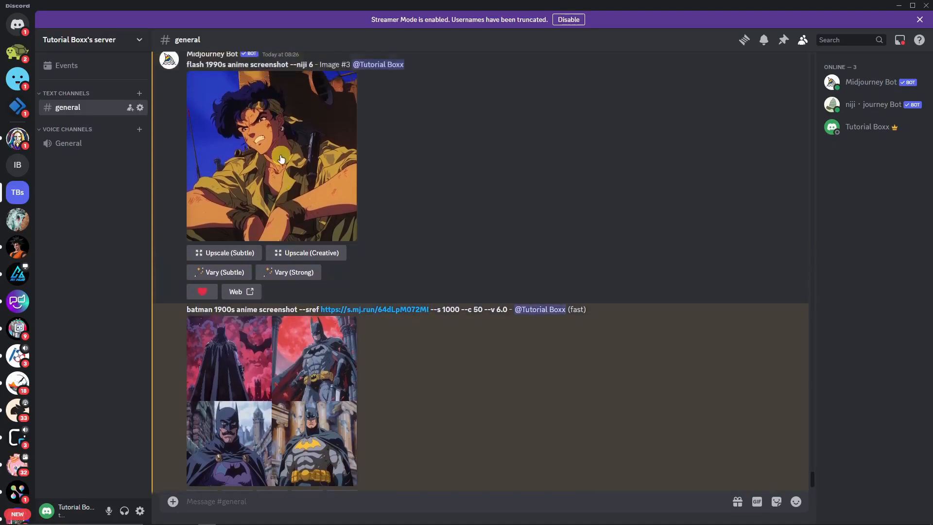
scroll(297, 222, "down", 1)
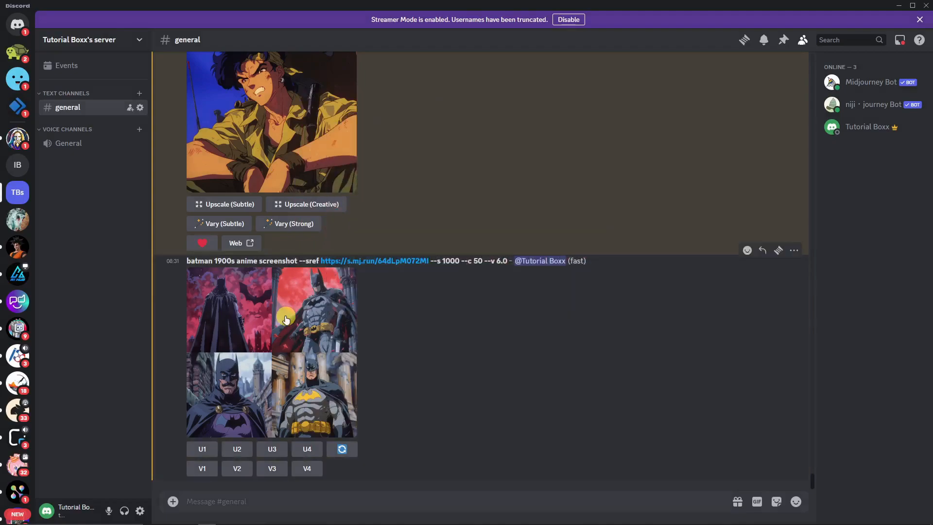
left_click(285, 319)
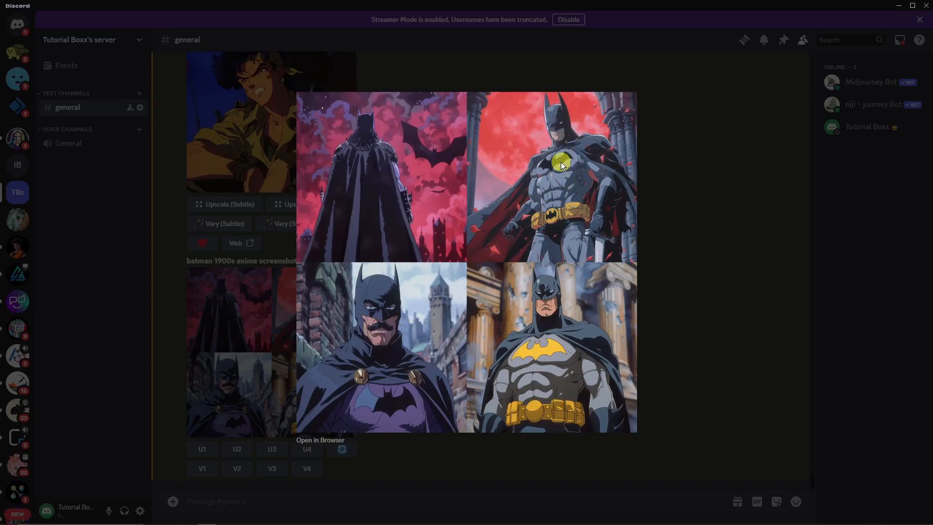
left_click(264, 277)
- Upscale the second batman anime image and enlarge it to examine its style against the earlier reference
left_click(238, 448)
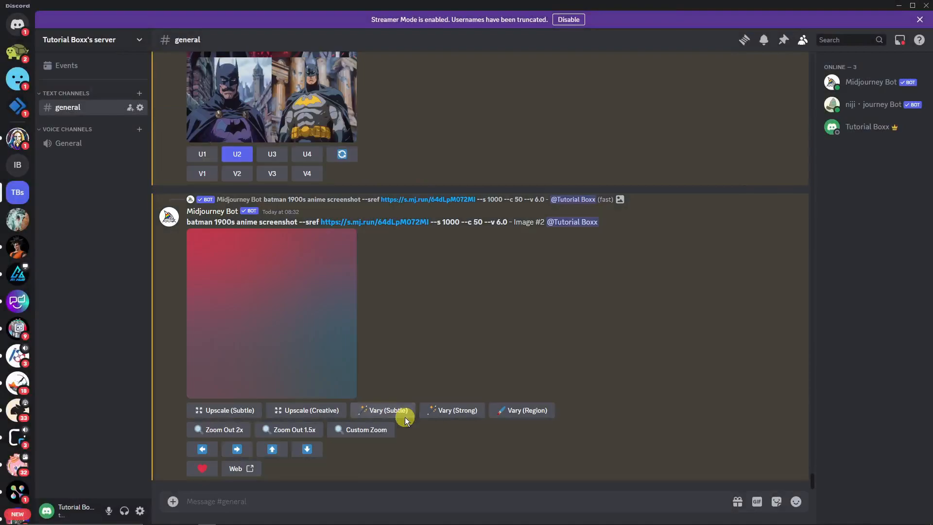
left_click(284, 297)
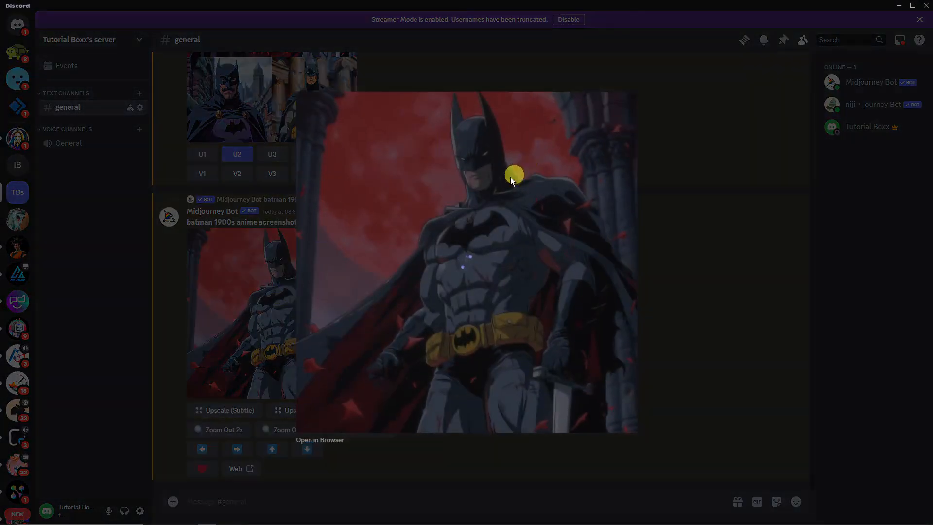
left_click(92, 319)
scroll(485, 352, "up", 2)
scroll(489, 354, "up", 8)
scroll(488, 353, "down", 9)
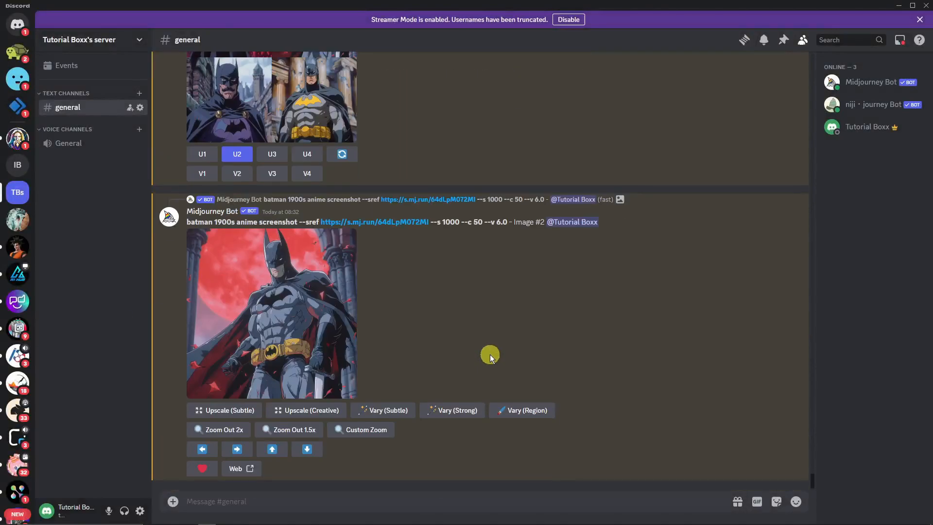
- Start a Midjourney /imagine command with "batman" copied from the last prompt, followed by --sref
left_click(477, 501)
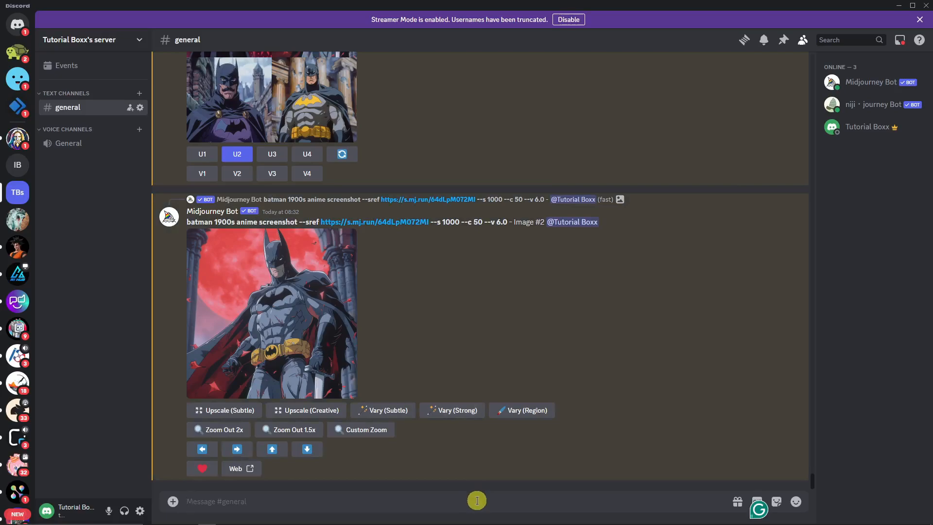
type("/imagine")
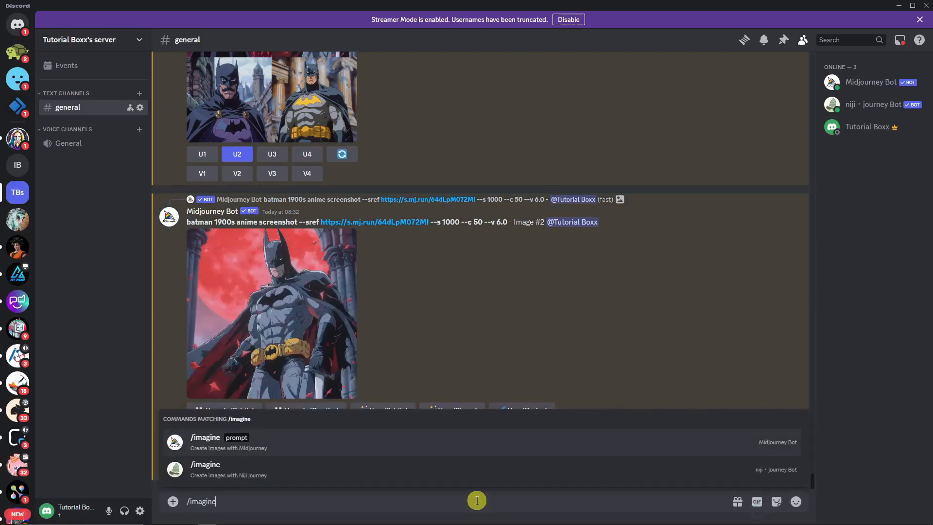
key("Return")
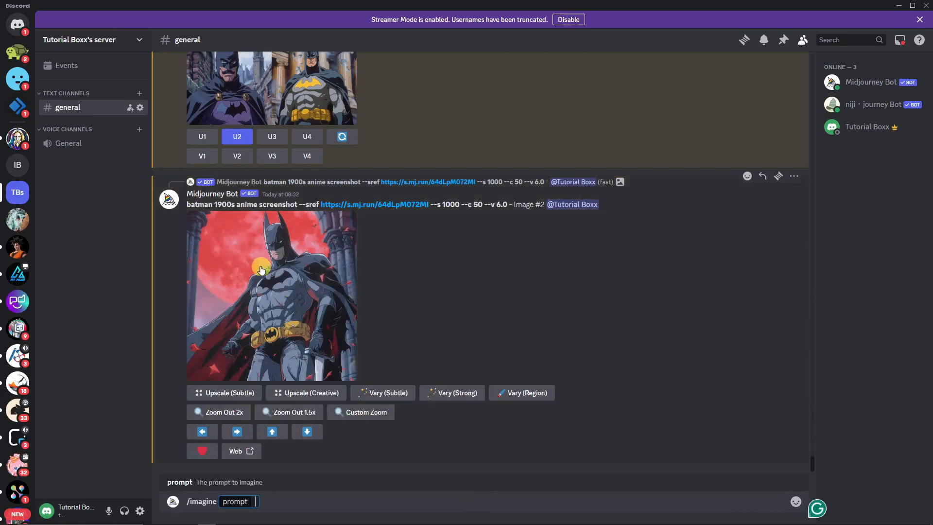
left_click_drag(185, 204, 214, 205)
key("ctrl+c")
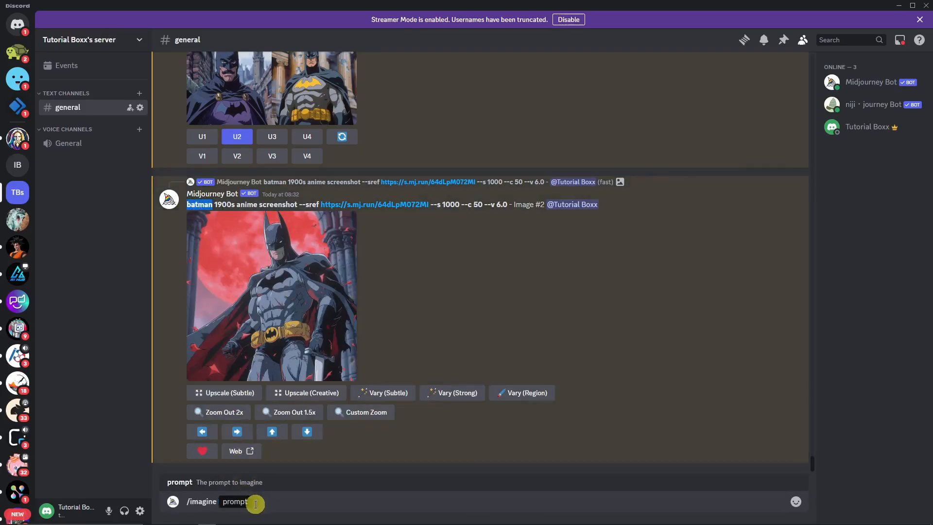
left_click(256, 502)
key("ctrl+v")
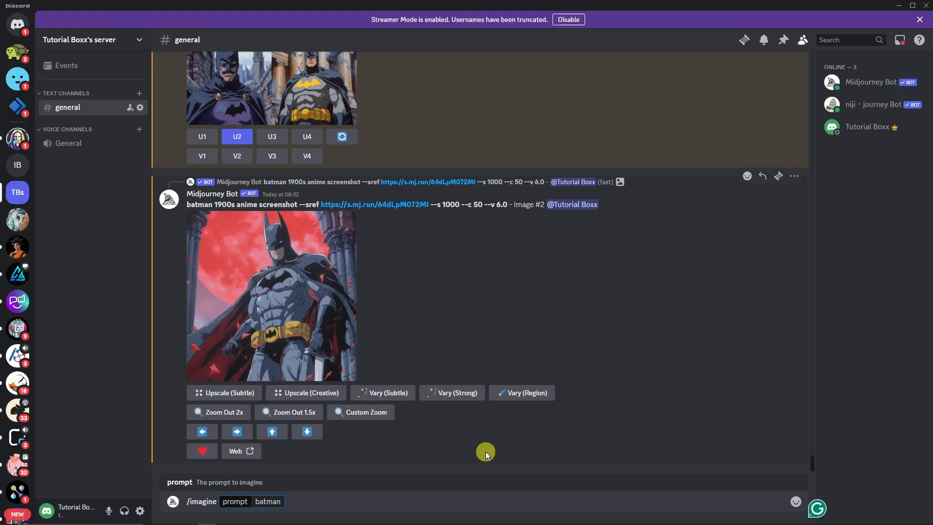
type("-")
key("BackSpace")
type("-sref")
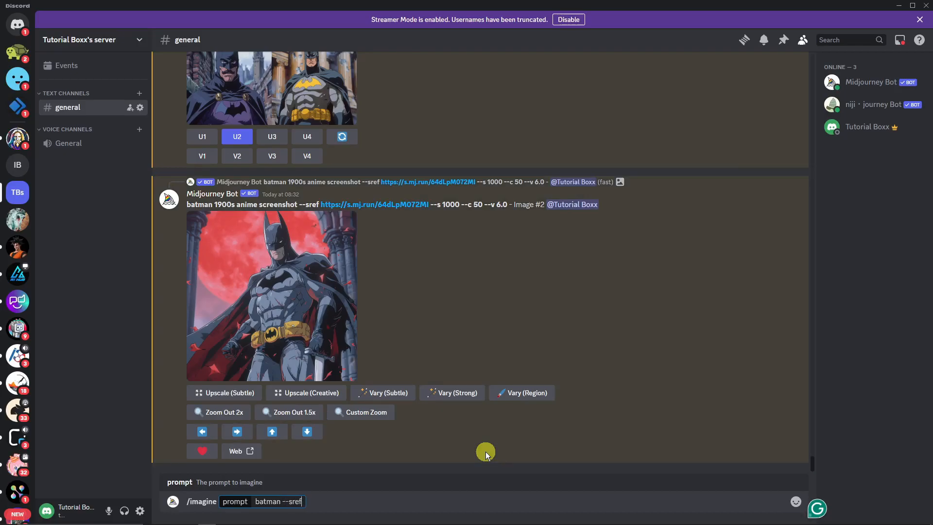
- Add the neon photo of the woman with headphones and the ink sketch of the man as style references, and generate the images
scroll(486, 454, "up", 20)
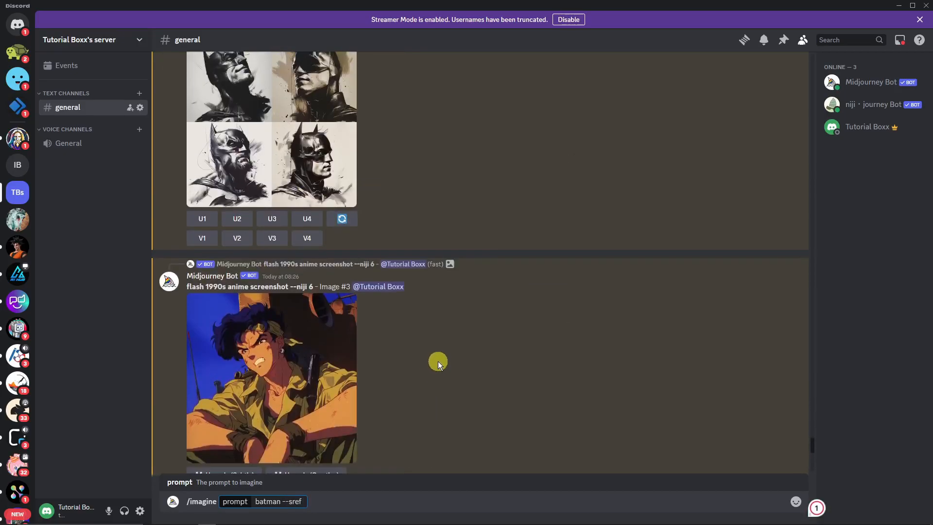
scroll(447, 346, "up", 15)
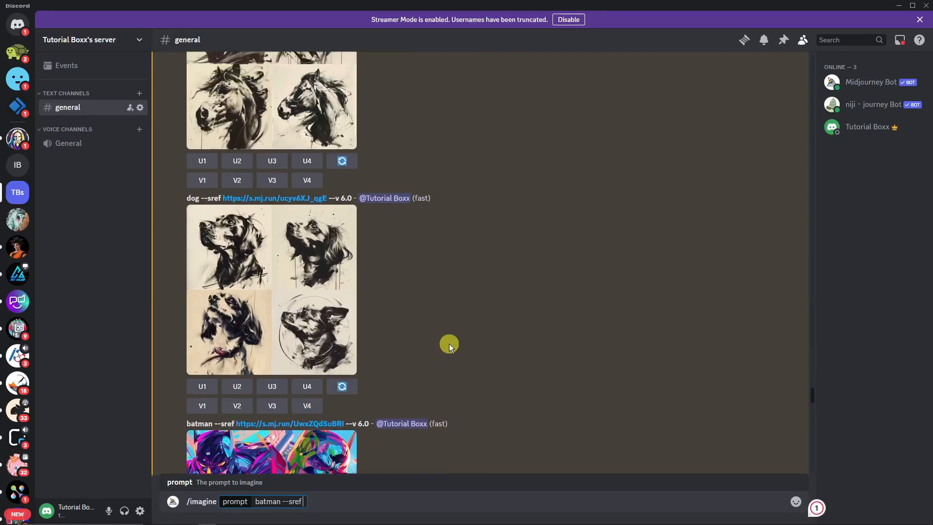
scroll(452, 342, "up", 15)
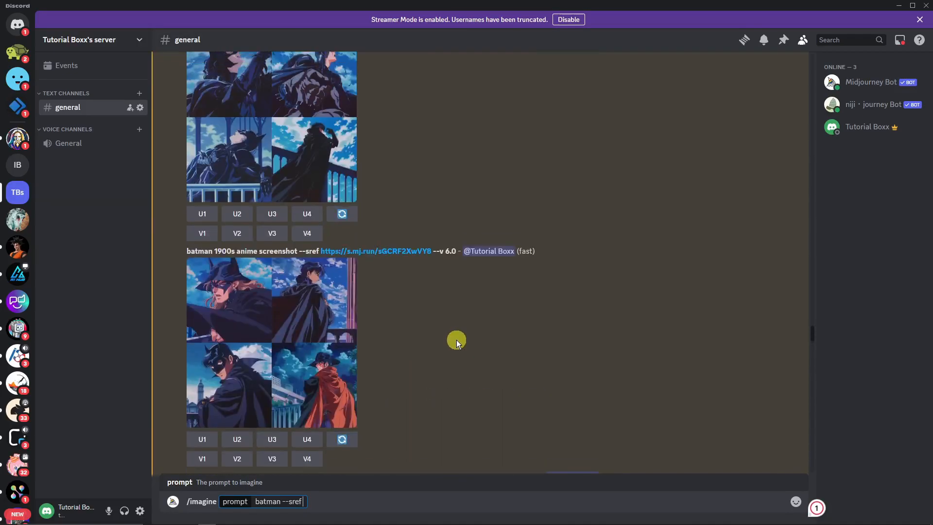
scroll(461, 338, "up", 15)
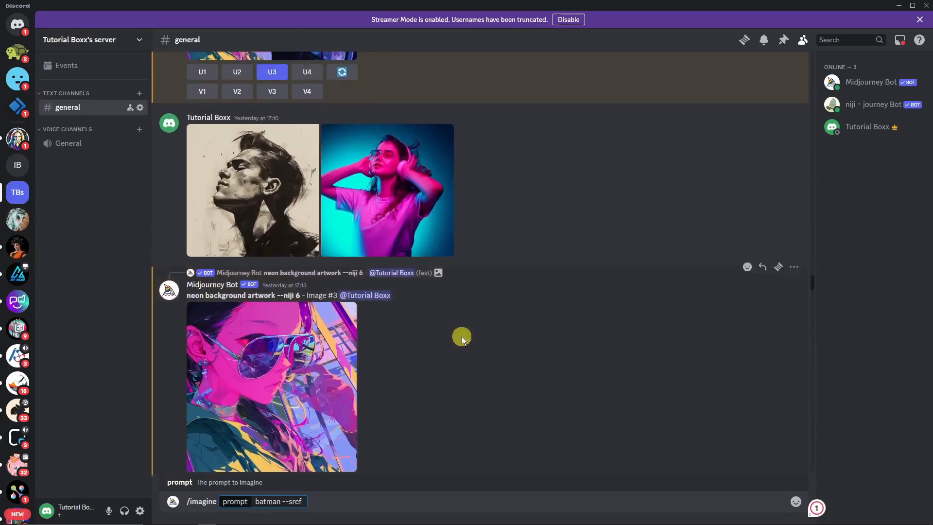
scroll(461, 337, "up", 4)
scroll(462, 335, "down", 12)
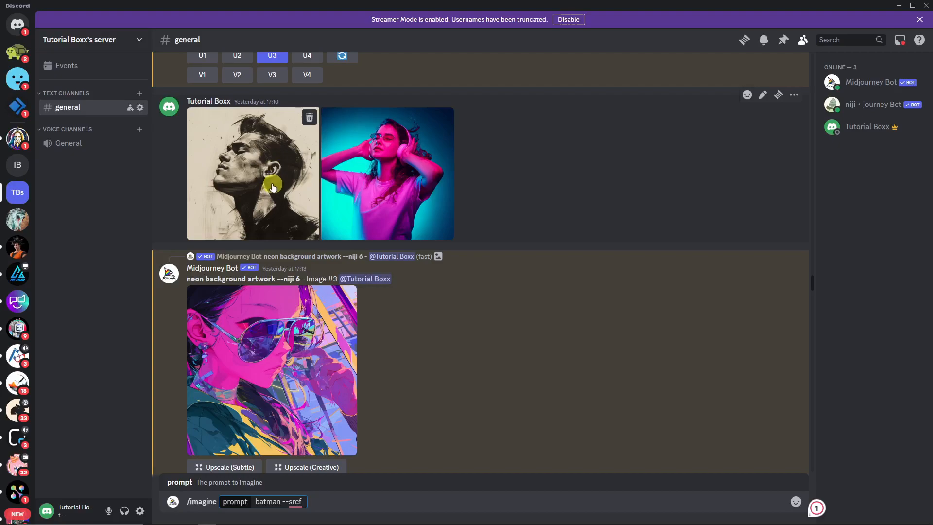
mouse_move(376, 180)
left_mouse_down()
mouse_move(366, 326)
mouse_move(306, 504)
left_mouse_up()
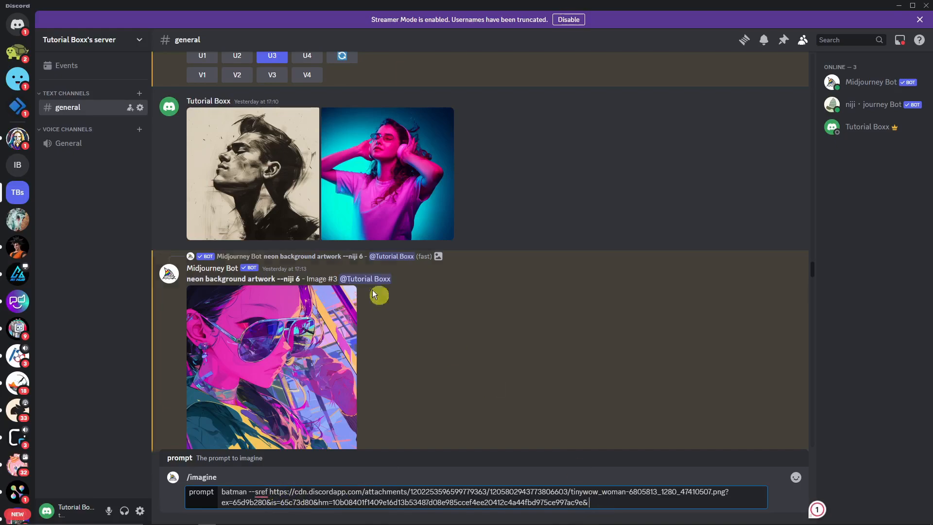
mouse_move(278, 194)
left_mouse_down()
mouse_move(566, 444)
mouse_move(616, 502)
left_mouse_up()
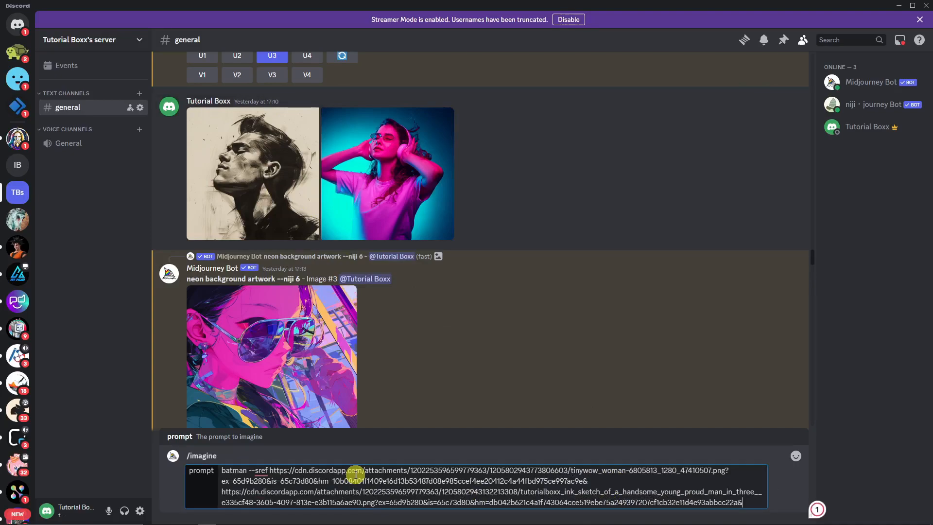
key("Return")
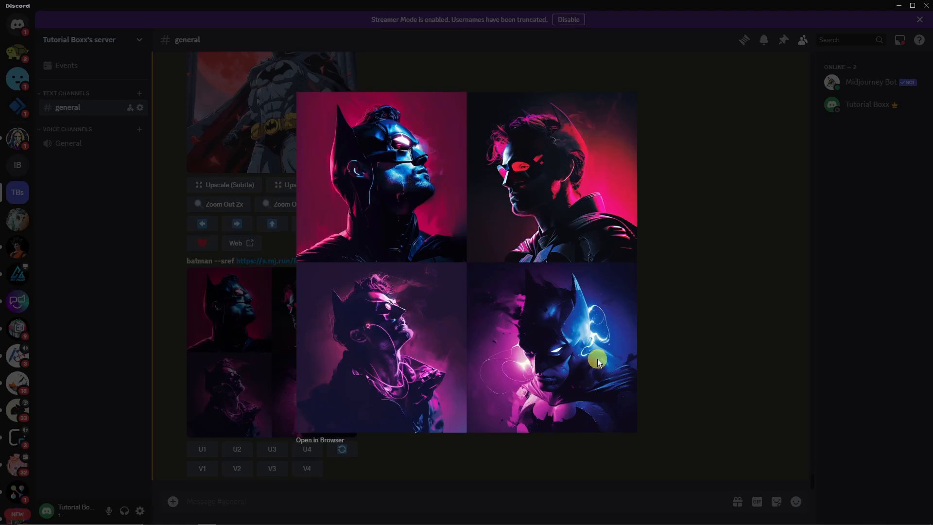
- Close the enlarged grid and upscale the fourth batman image made from the two combined references
left_click(80, 323)
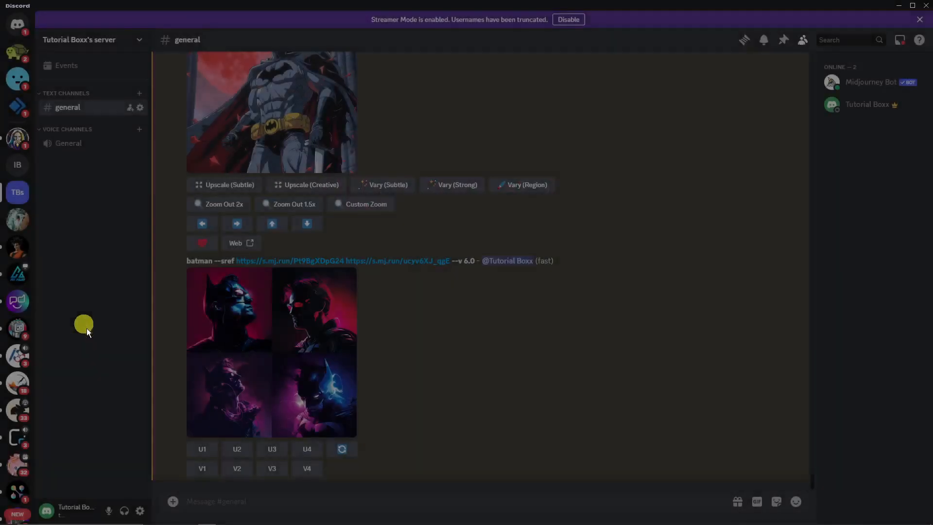
left_click(310, 452)
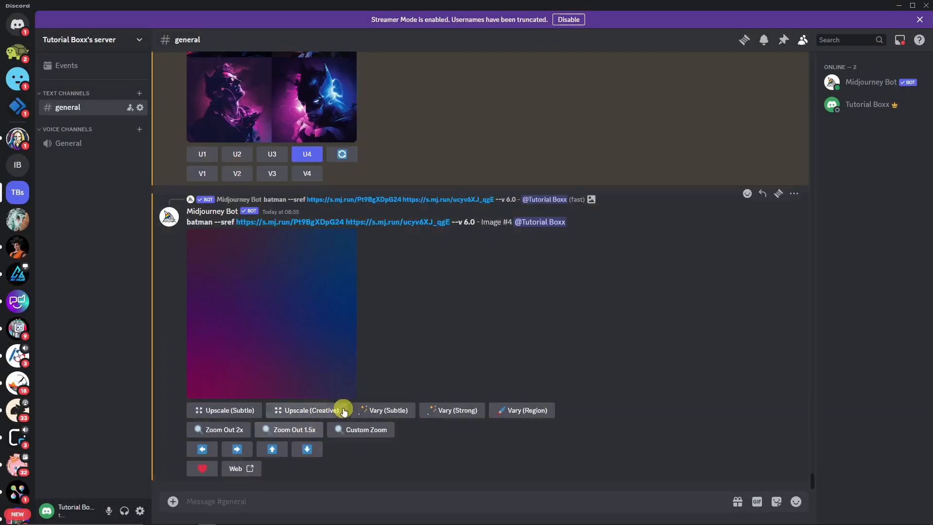
- Copy the batman prompt with its two --sref links and --v 6.0 into a new Midjourney /imagine command
scroll(345, 408, "up", 6)
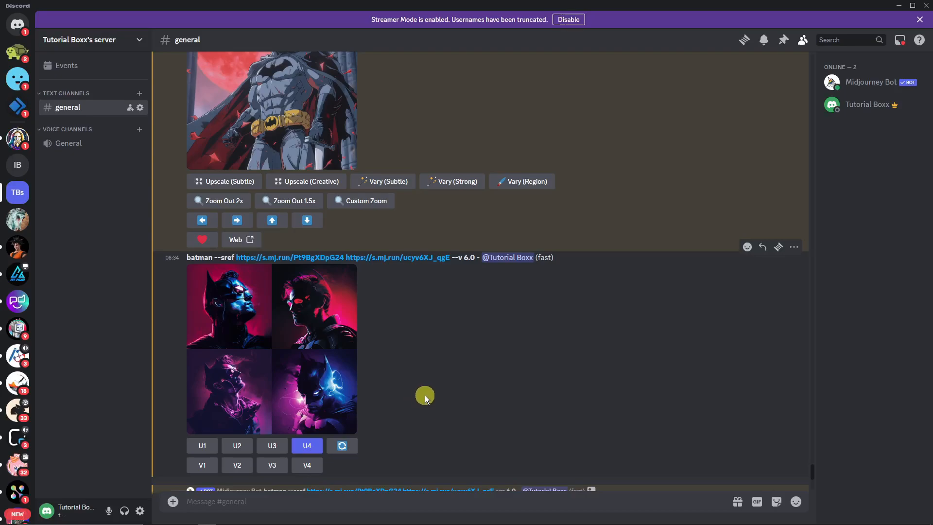
left_click_drag(184, 258, 475, 260)
key("ctrl+c")
left_click(392, 507)
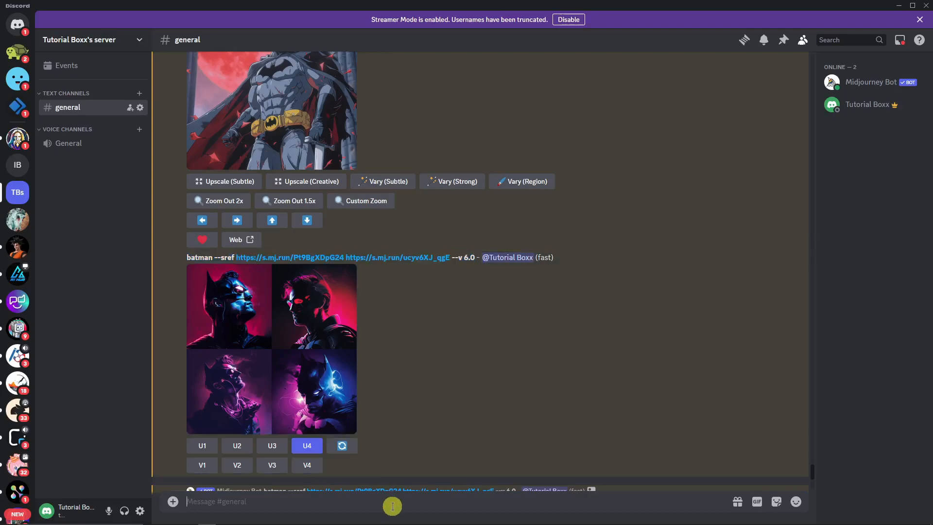
type("/imagine")
key("Tab")
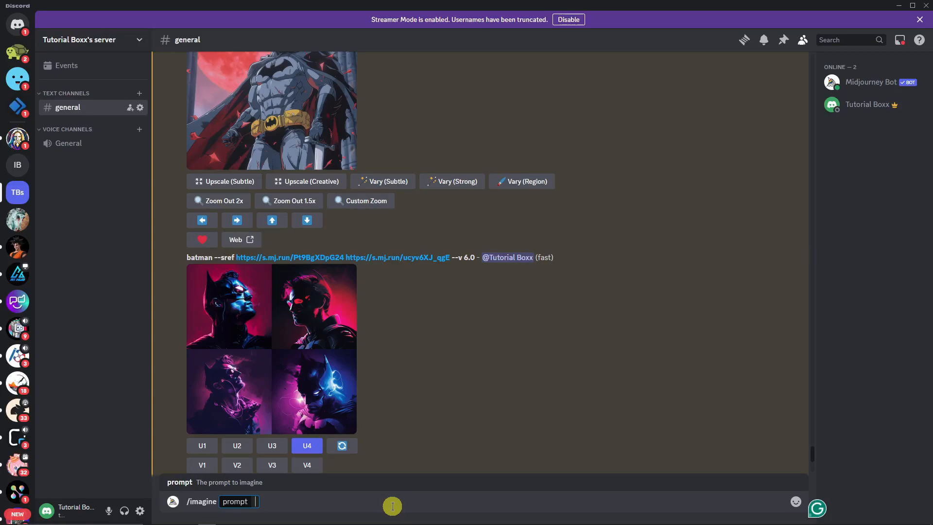
key("ctrl+v")
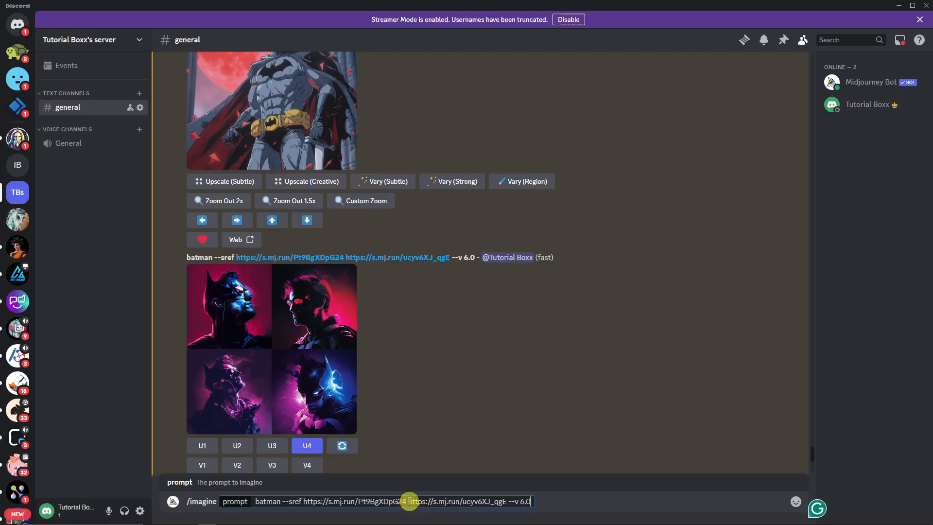
- Highlight each of the two style reference links in the prompt and give the first link a weight of ::3
left_click_drag(406, 502, 303, 502)
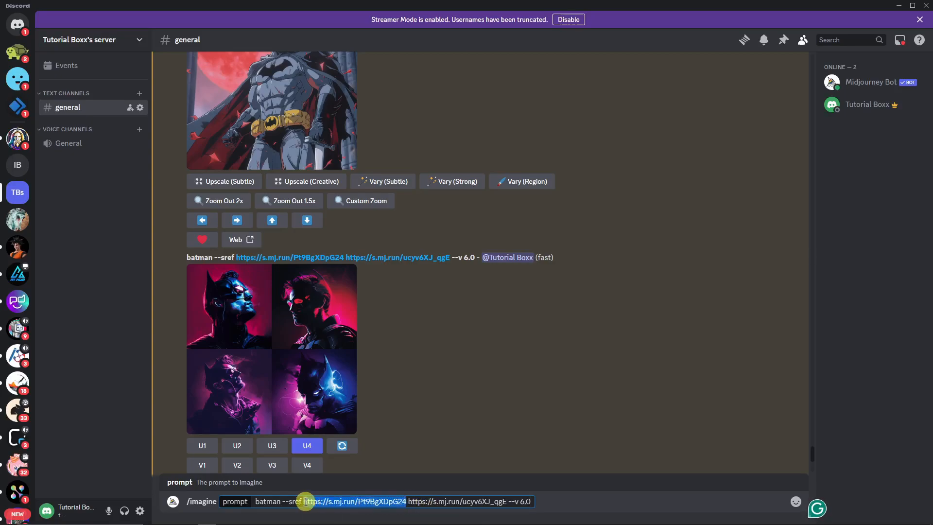
left_click_drag(408, 501, 507, 501)
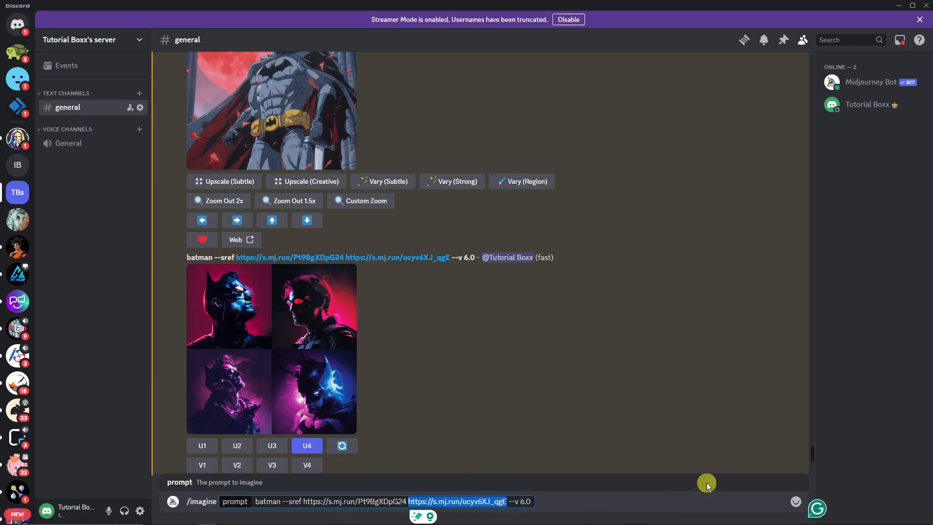
left_click(406, 501)
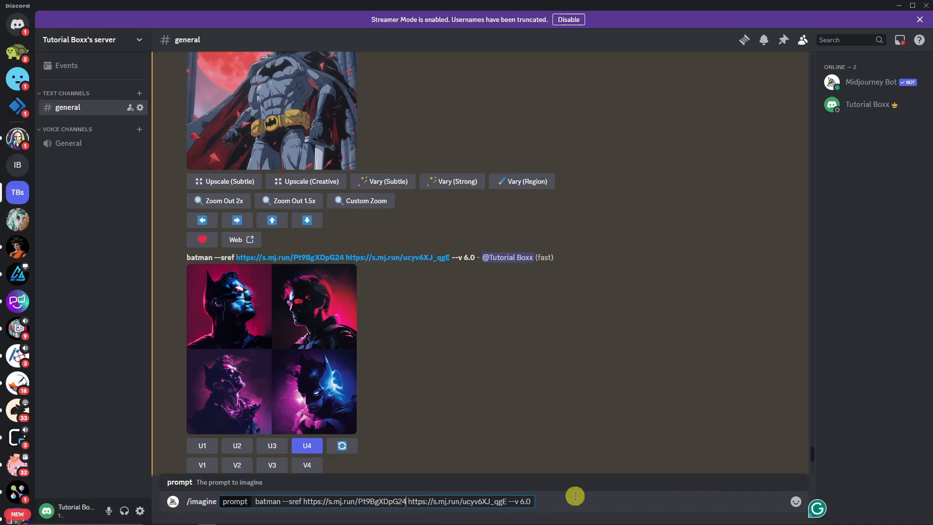
type("::")
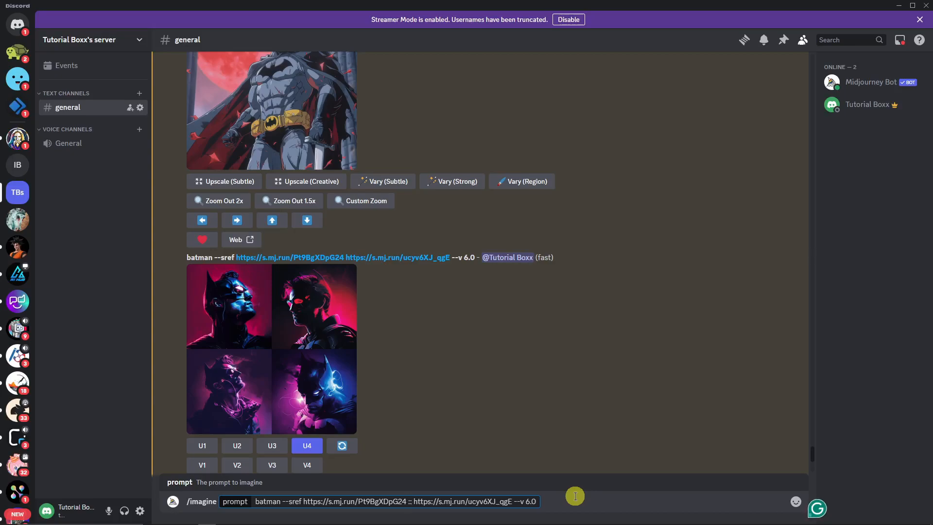
type("3")
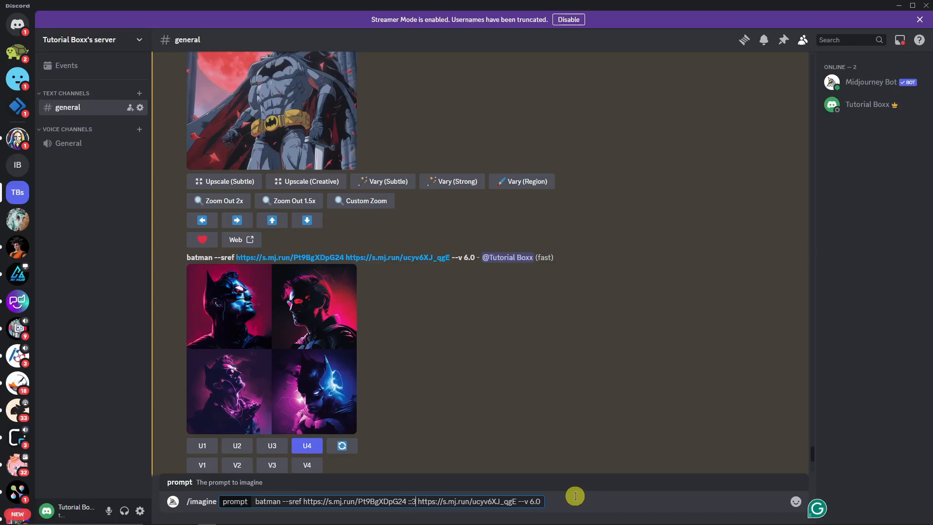
- Generate the batman images with the first style reference link weighted ::3
key("Return")
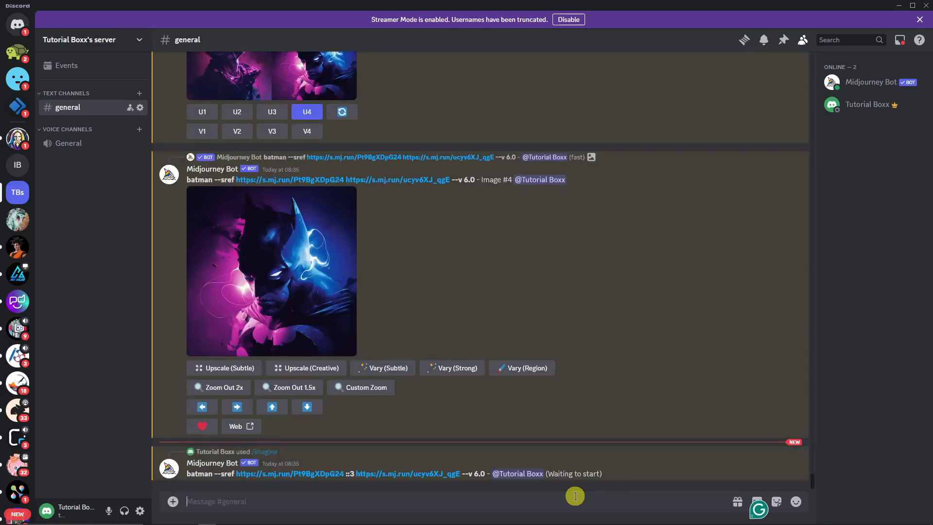
- Paste the unweighted batman prompt into a new /imagine command and add a weight after the second style reference link
type("/imagine")
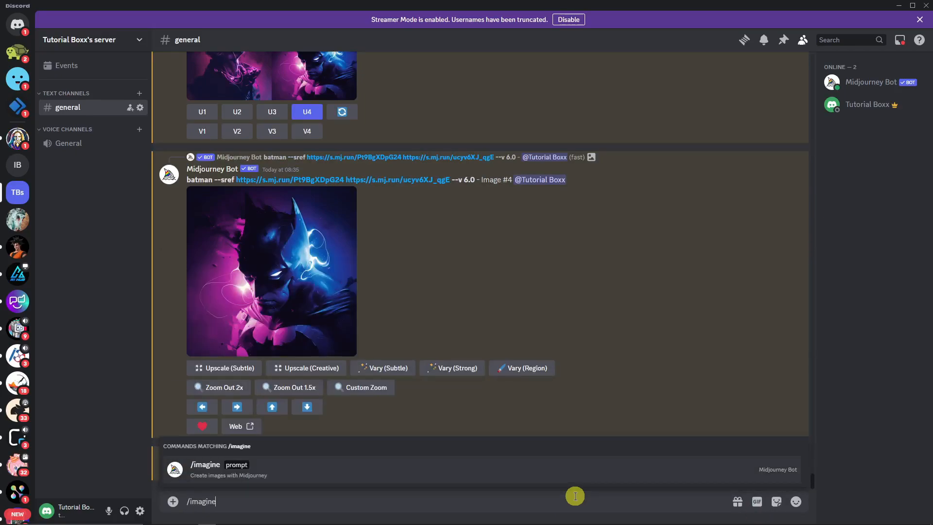
key("Tab")
key("ctrl+v")
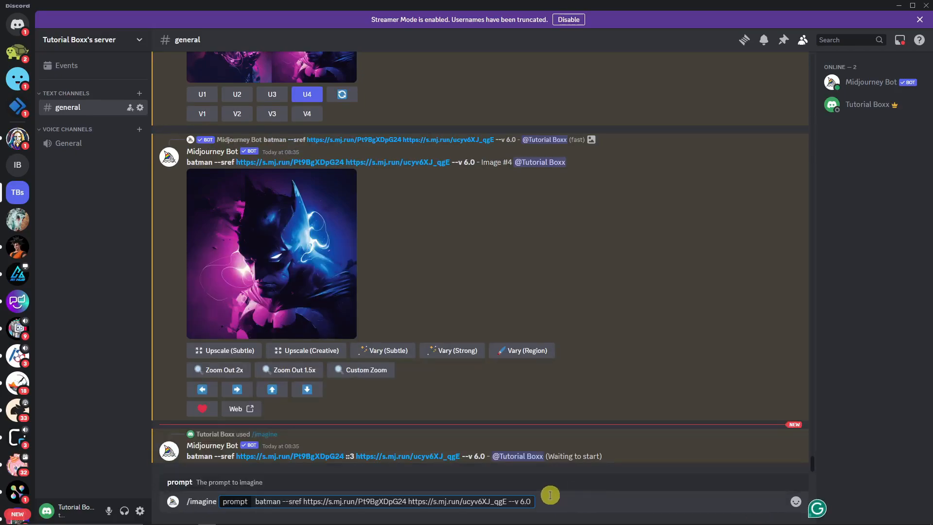
left_click(507, 502)
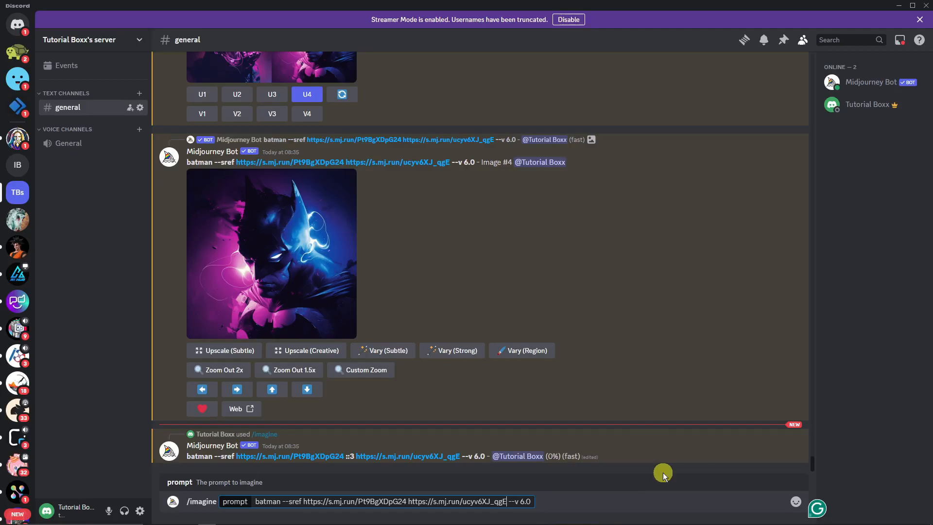
type(":")
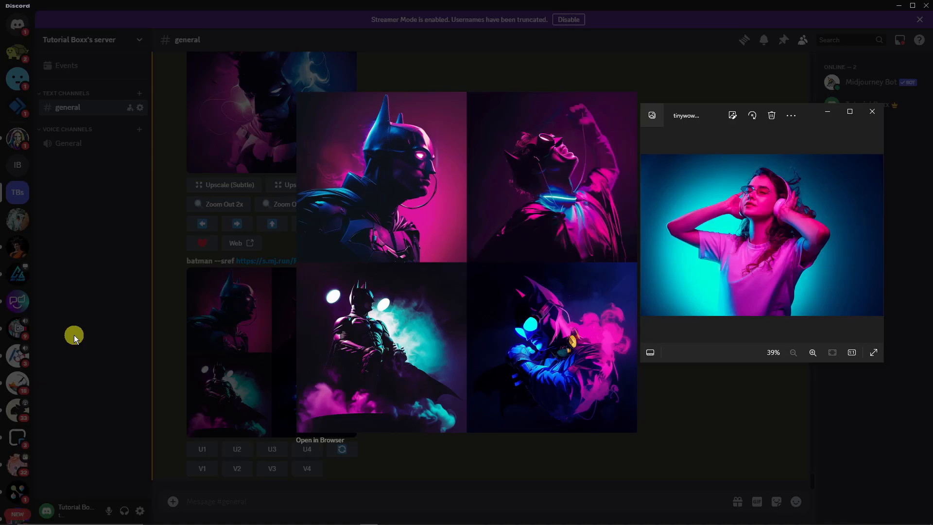
- Place the neon photo of the woman with headphones beside the enlarged batman grid to compare their styles
mouse_move(816, 111)
left_mouse_down()
mouse_move(793, 160)
mouse_move(828, 120)
left_mouse_up()
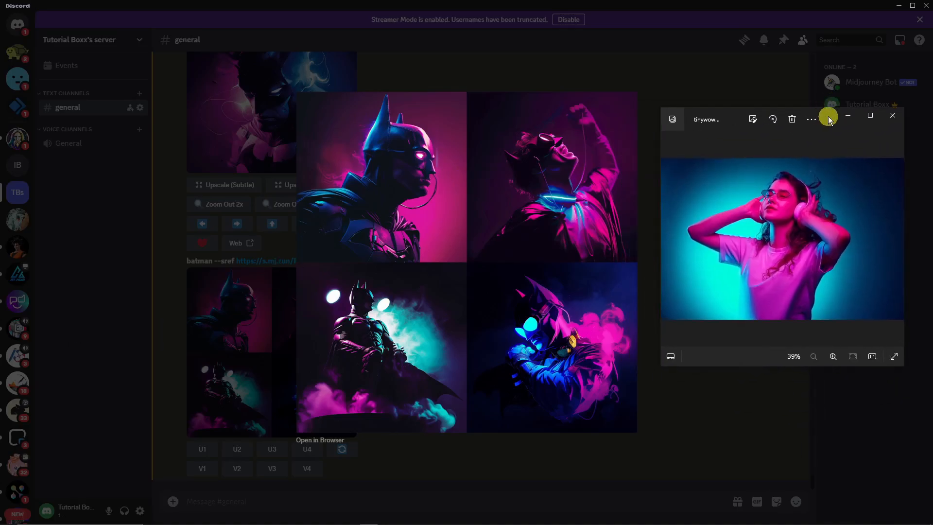